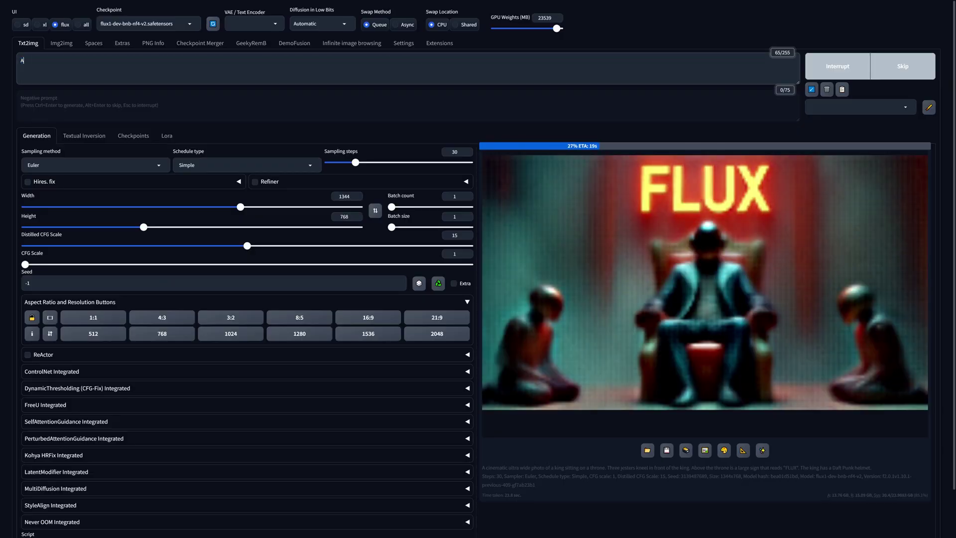
Enter the prompt 'photo of a woman holding her cell phone above' in the Prompt box
type("photo of a woman holding her cell phone above")
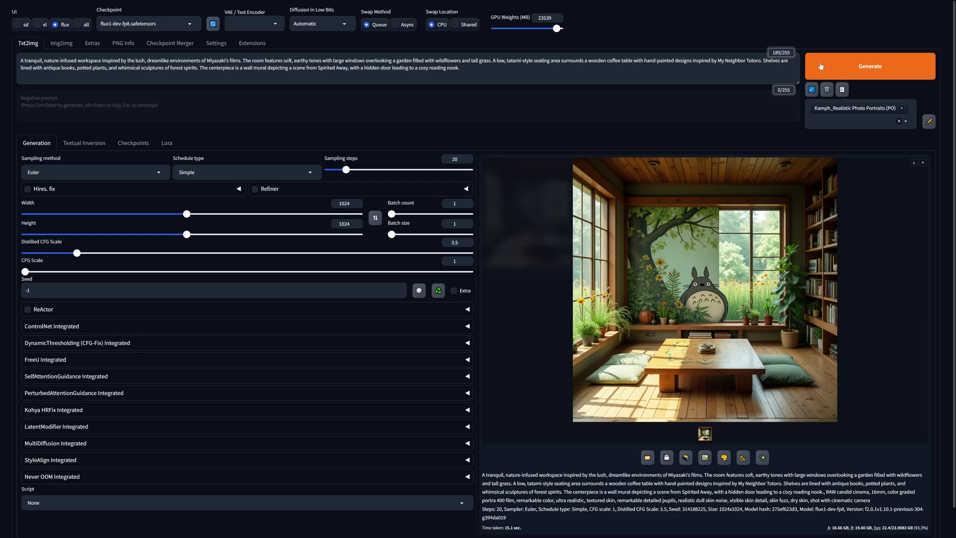
Start a txt2img generation from the Miyazaki-inspired workspace prompt
left_click(822, 66)
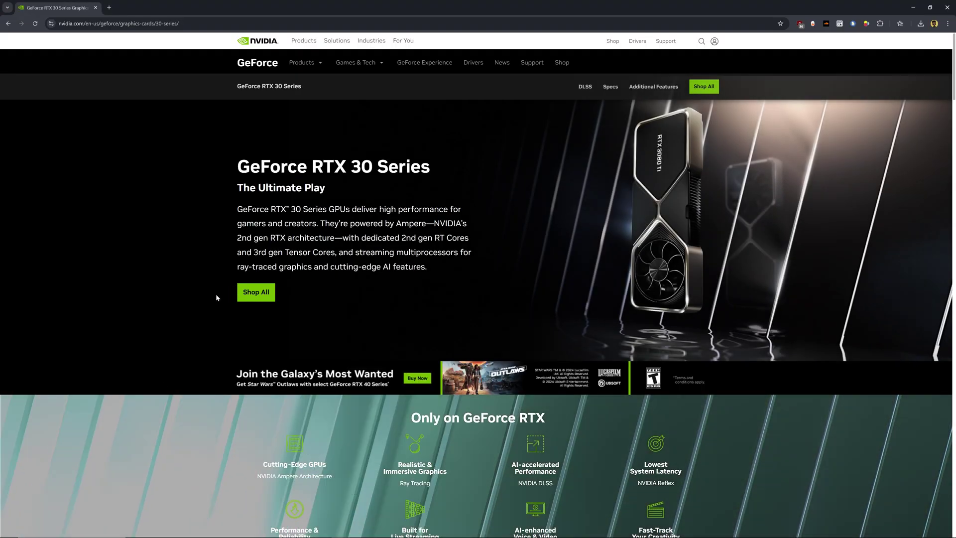
Autoscroll the GeForce RTX 30 Series page down to the DLSS comparison and Reflex sections
middle_click(216, 297)
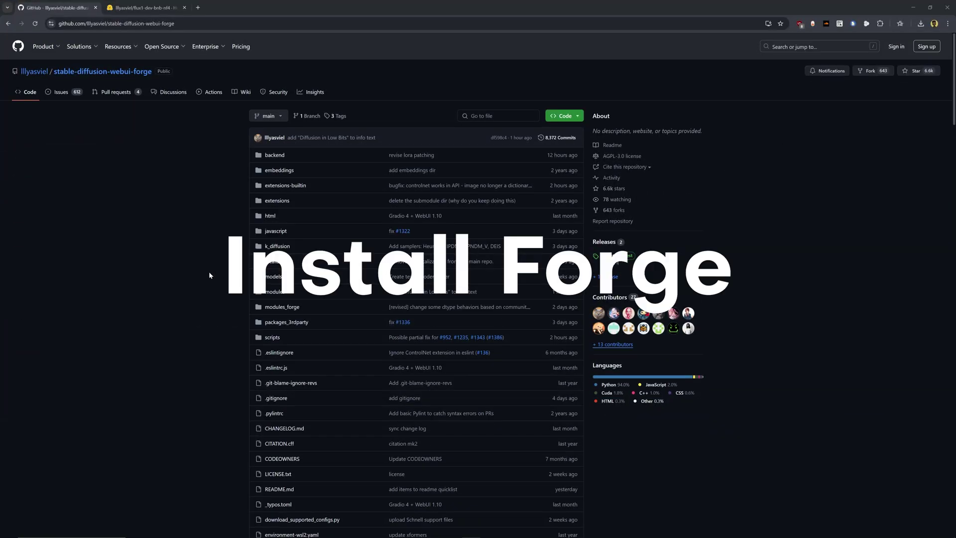
Scroll the Forge README to Installing Forge and download the CUDA 12.1 + Pytorch 2.3.1 package
scroll(228, 280, "down", 2)
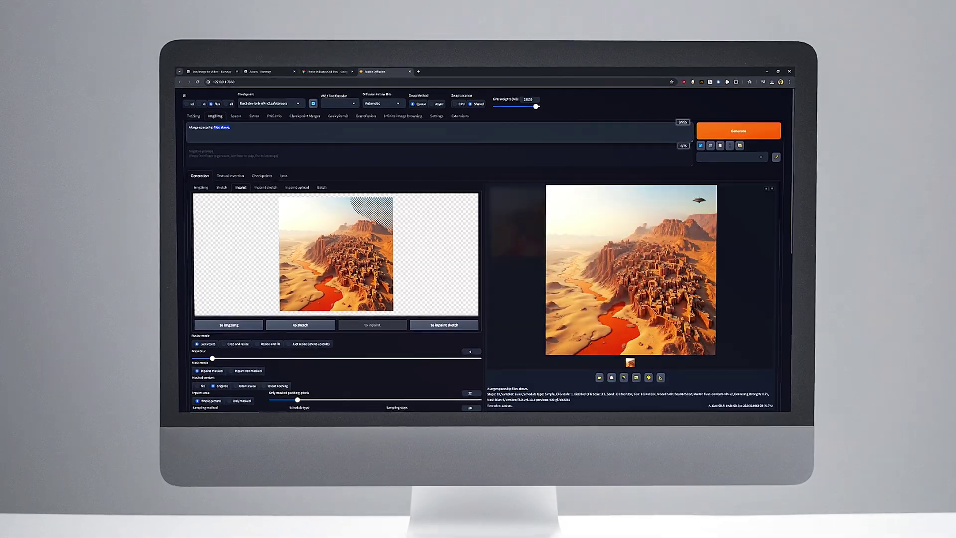
left_click(728, 131)
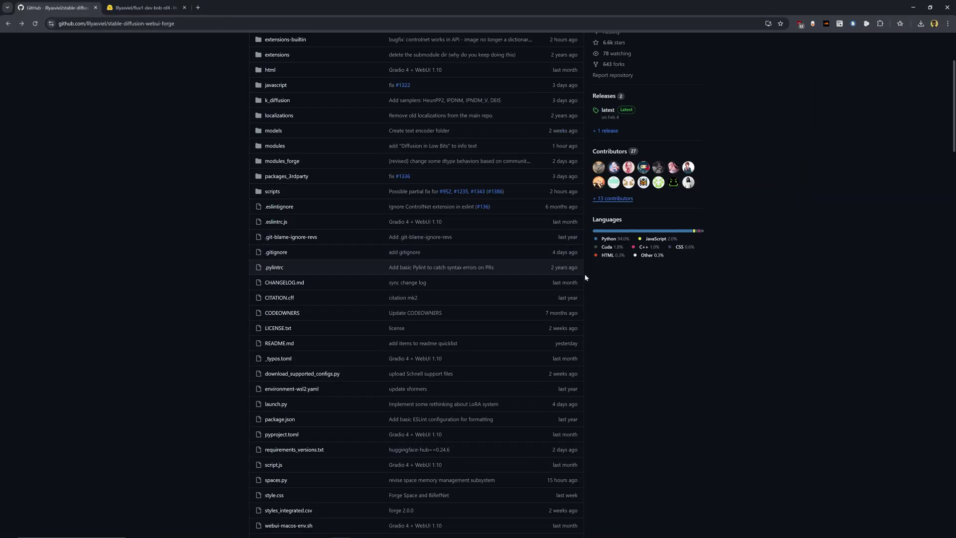
scroll(592, 349, "down", 5)
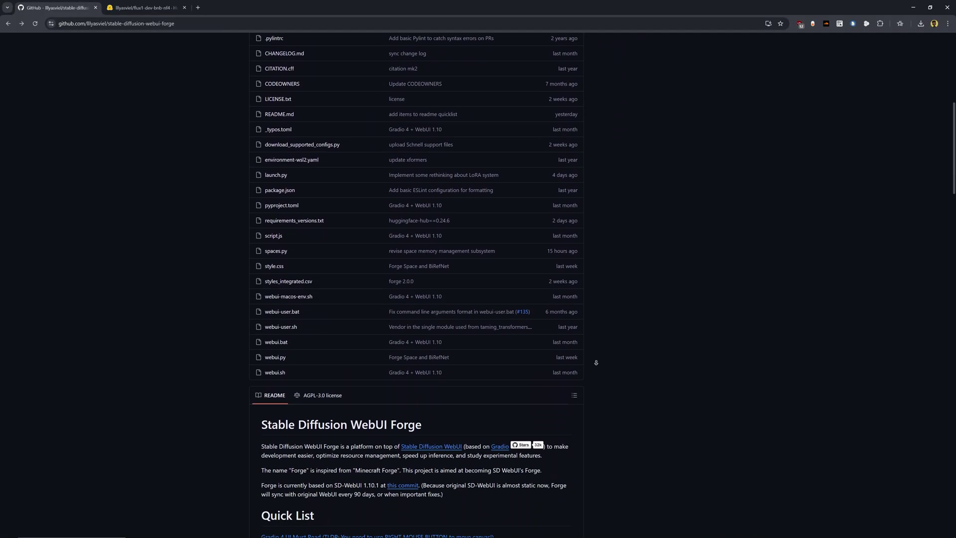
scroll(597, 362, "down", 8)
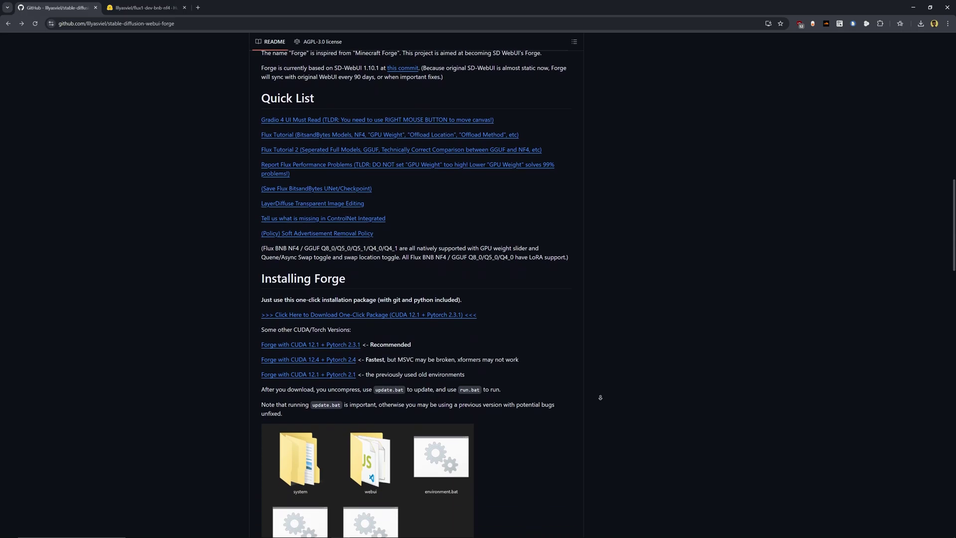
scroll(600, 397, "down", 2)
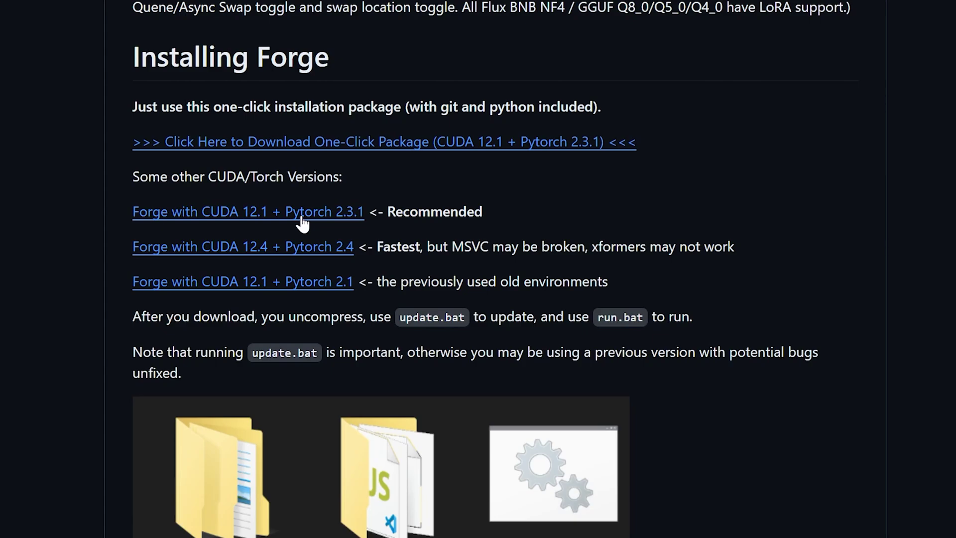
left_click(301, 215)
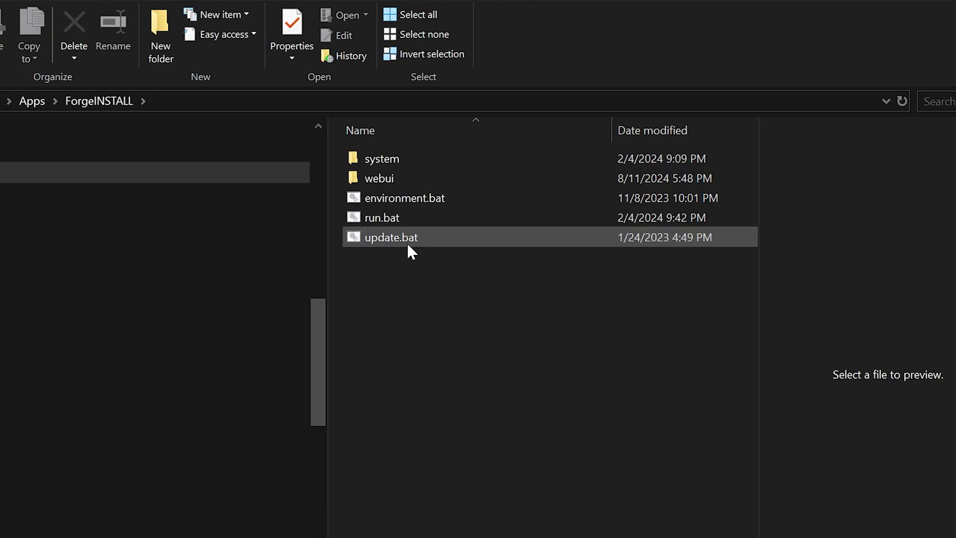
Run update.bat to update Forge, close its console, then launch Forge with run.bat
double_click(407, 241)
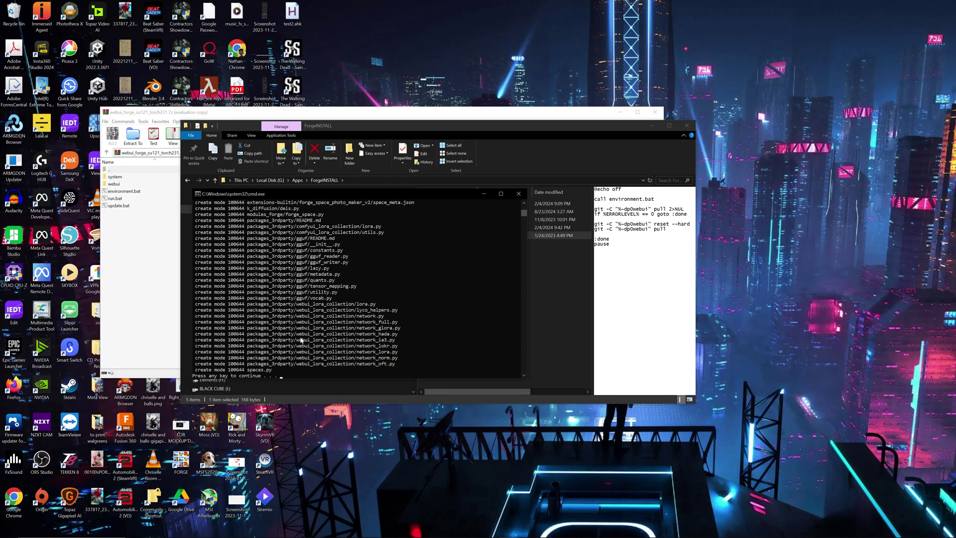
key("Return")
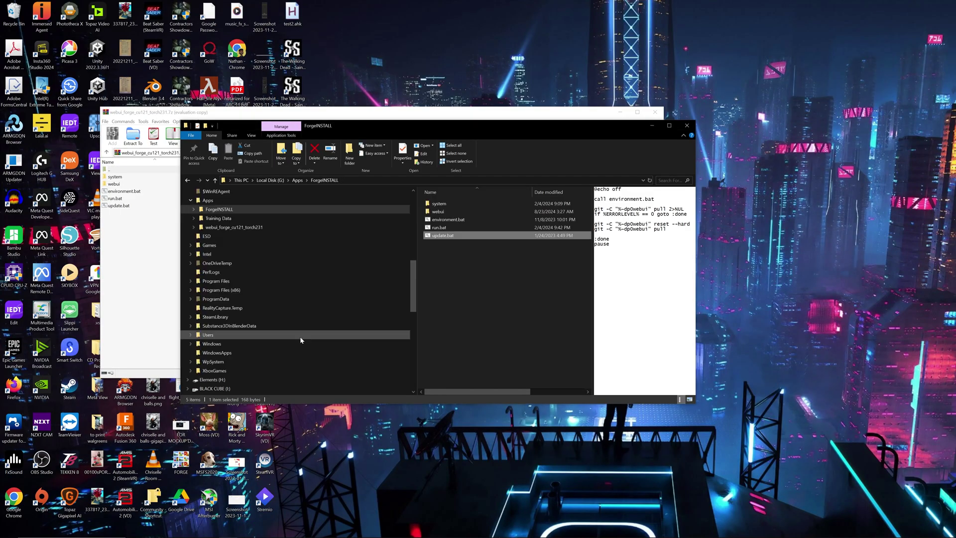
double_click(481, 228)
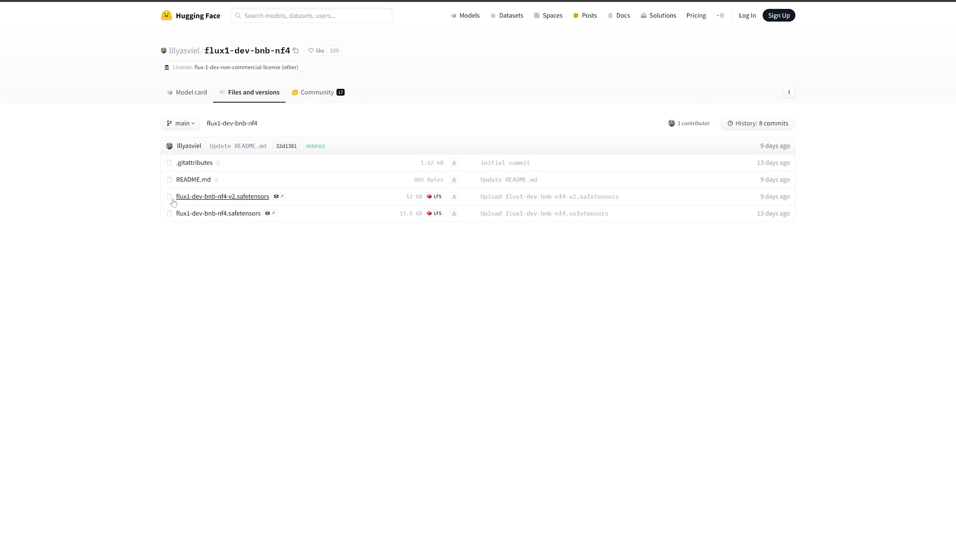
Open the flux1-dev-bnb-nf4-v2.safetensors file page from the repository's file list
left_click_drag(174, 202, 200, 196)
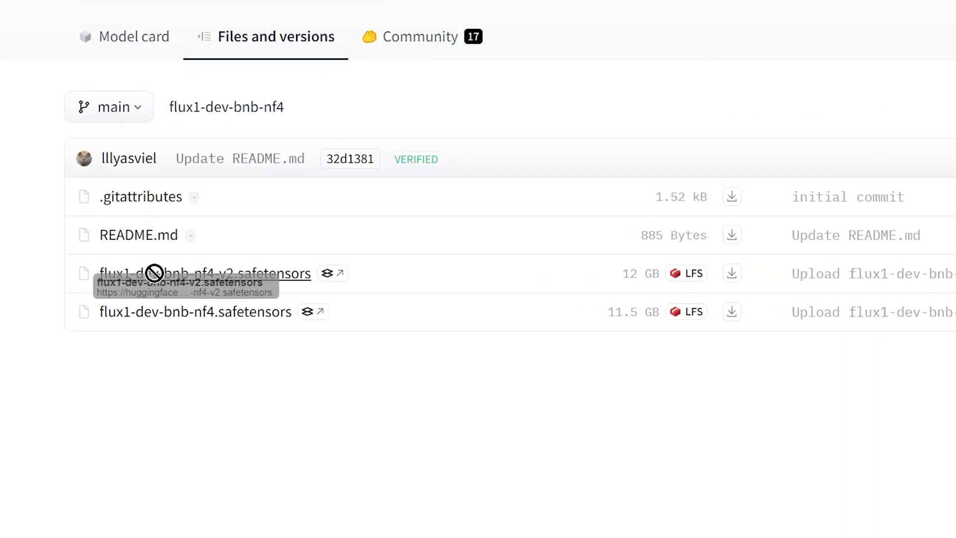
left_click_drag(154, 273, 259, 283)
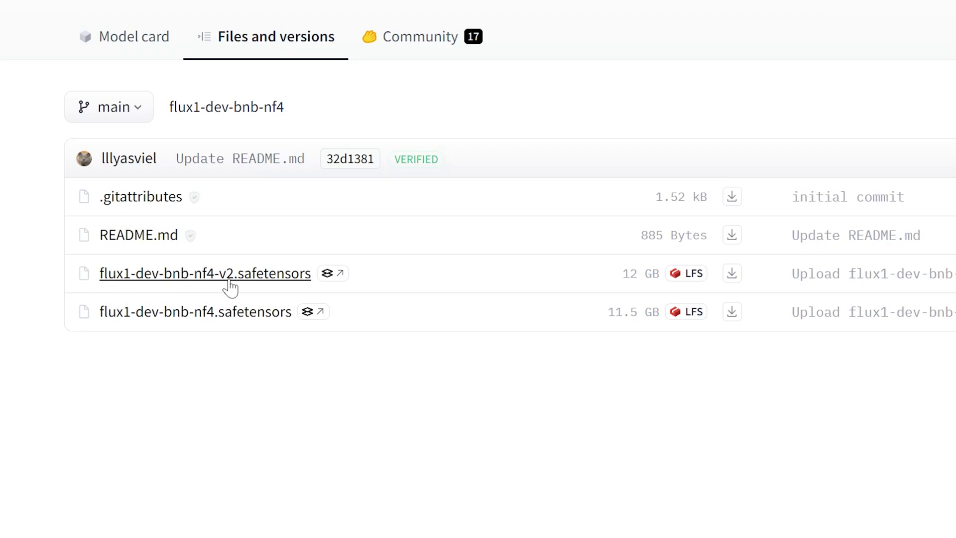
left_click(272, 279)
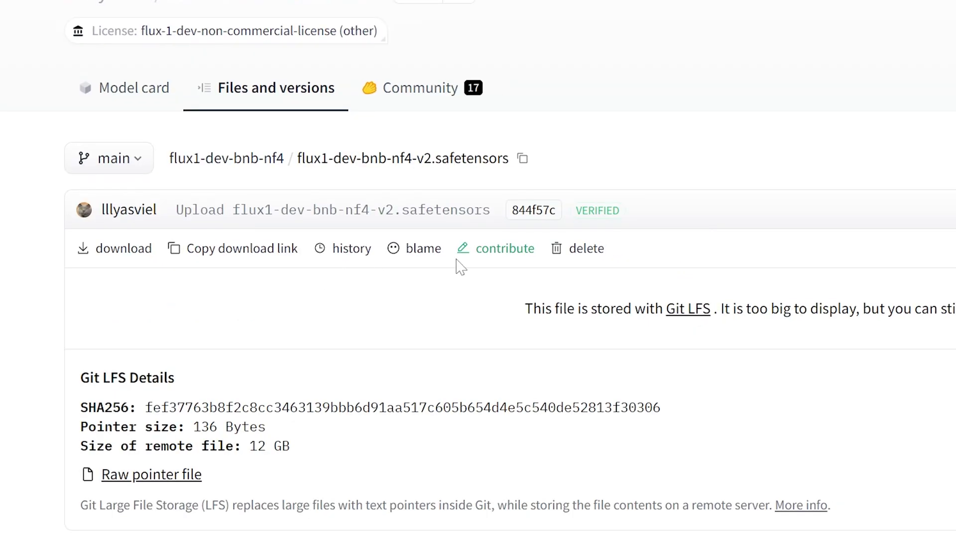
Download the v2 checkpoint and browse ForgeINSTALL > webui > models > Stable-diffusion
left_click(117, 249)
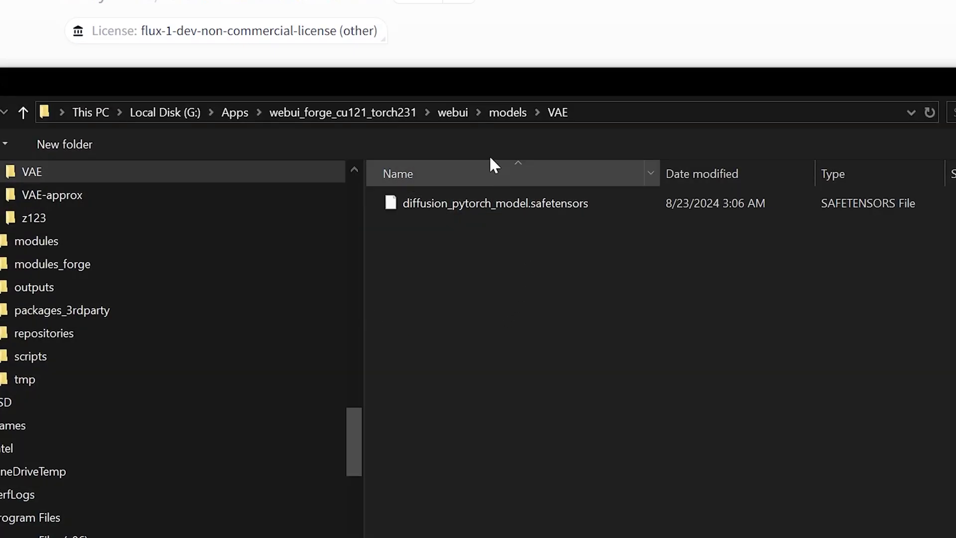
left_click(357, 113)
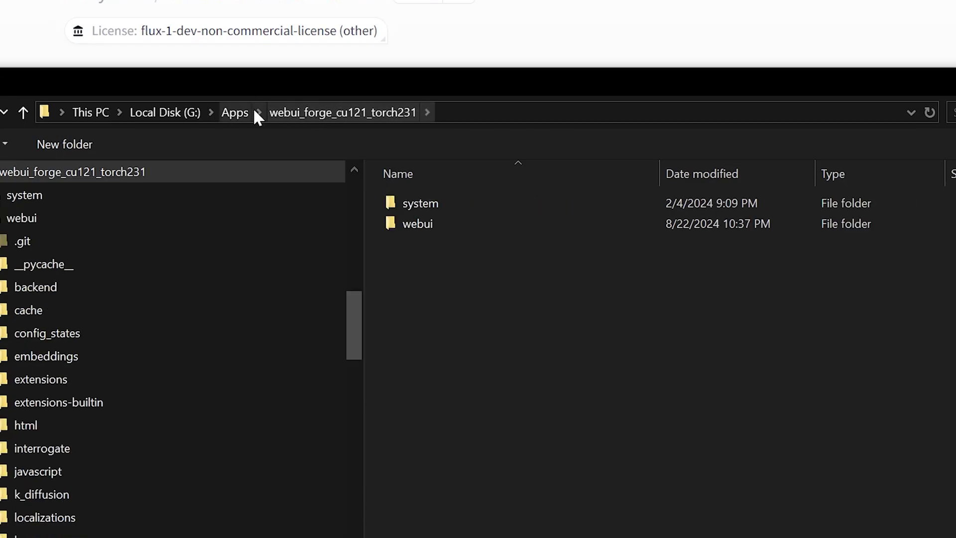
left_click(240, 112)
double_click(441, 203)
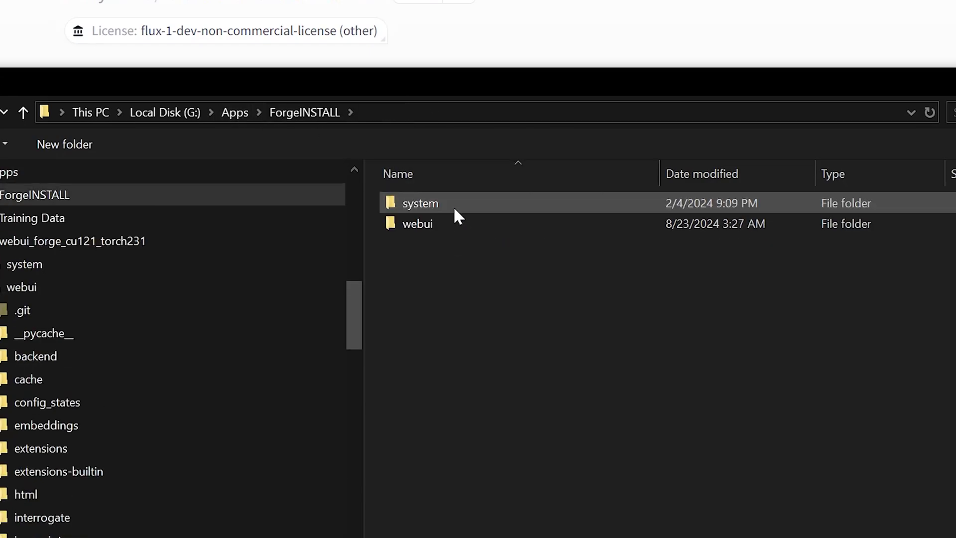
double_click(442, 224)
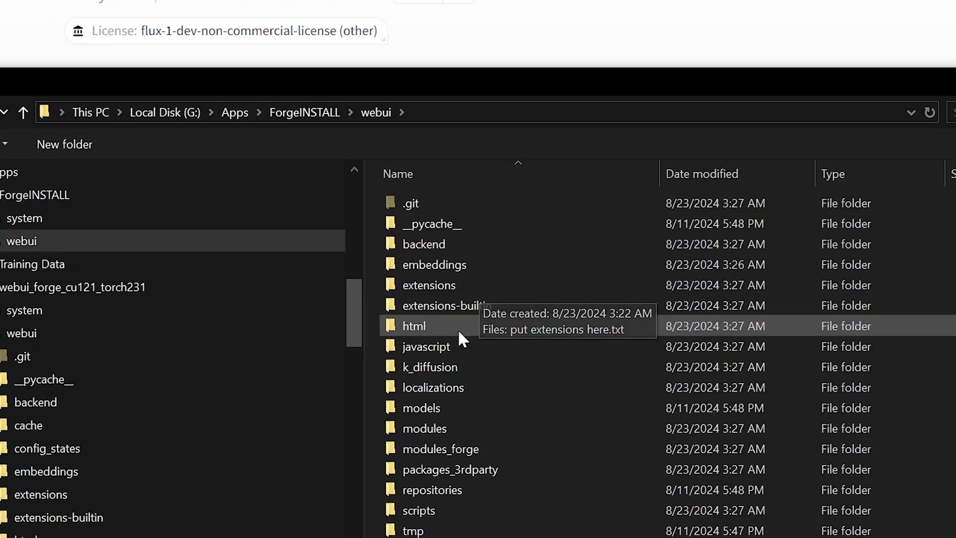
double_click(442, 408)
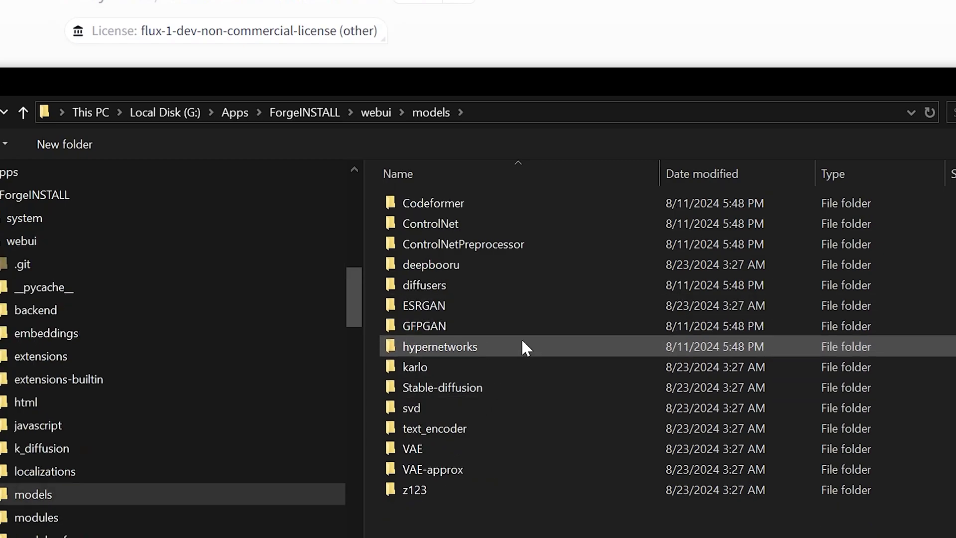
left_click(442, 389)
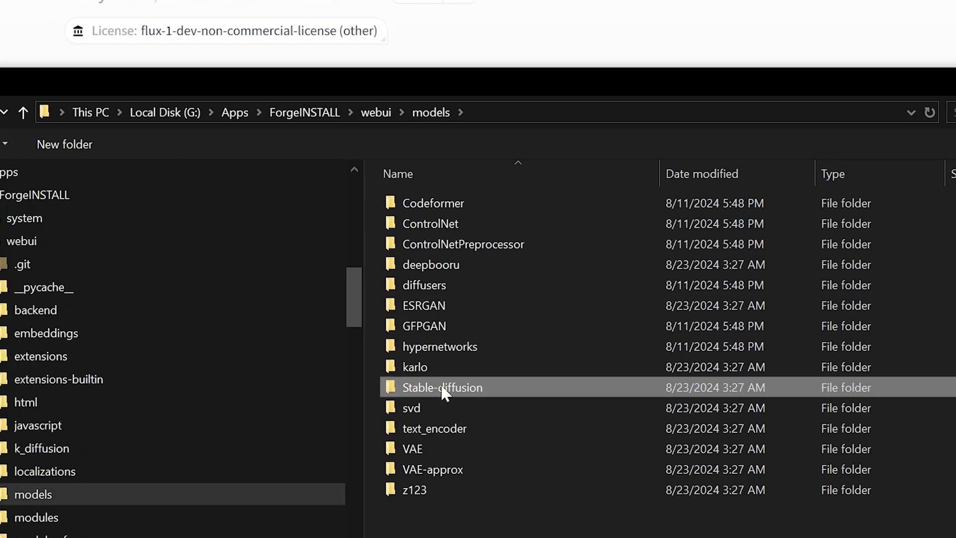
double_click(442, 389)
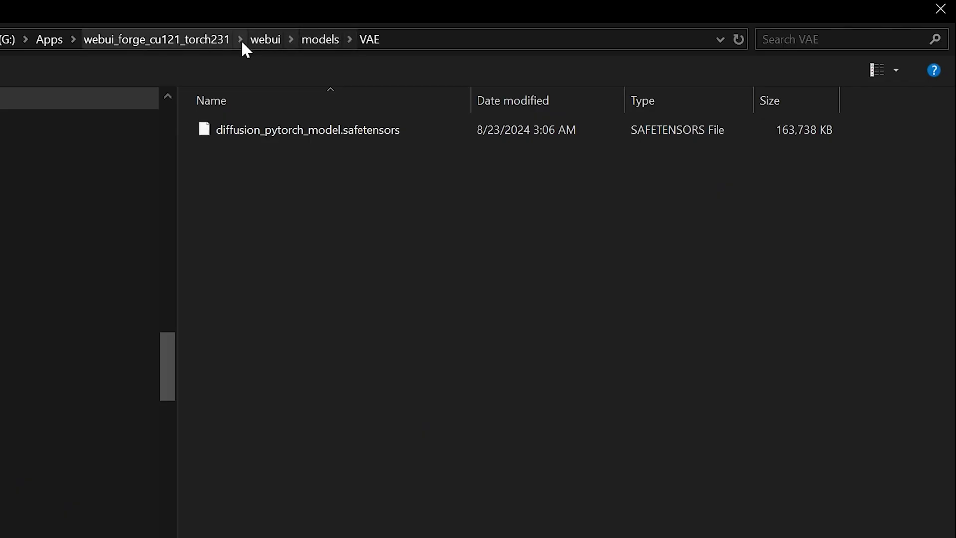
Navigate again from webui_forge_cu121_torch231 through webui > models > Stable-diffusion
left_click(208, 39)
double_click(240, 149)
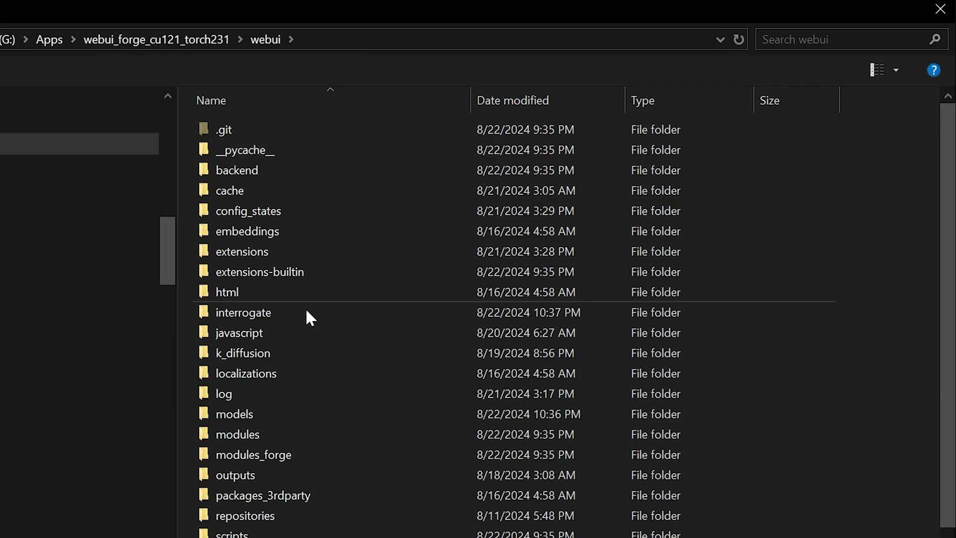
double_click(300, 404)
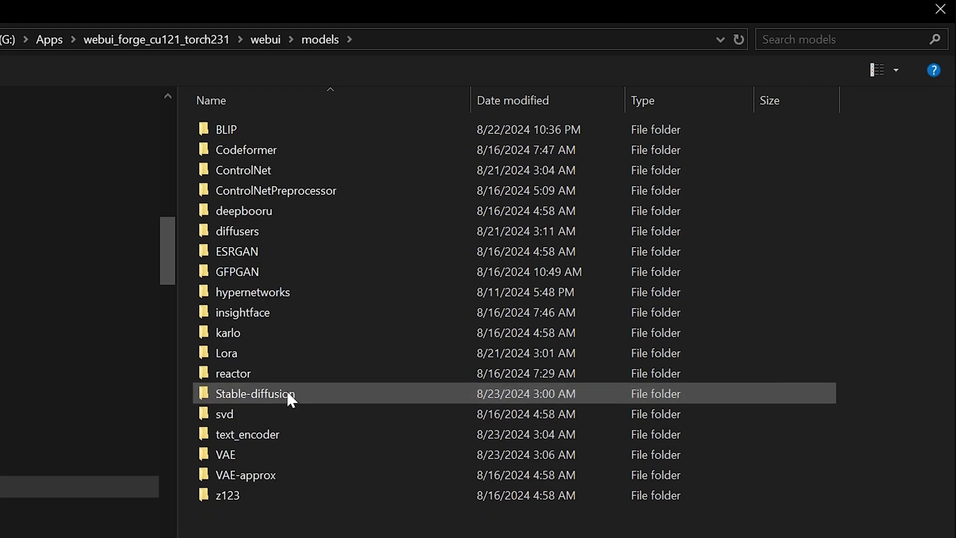
double_click(287, 393)
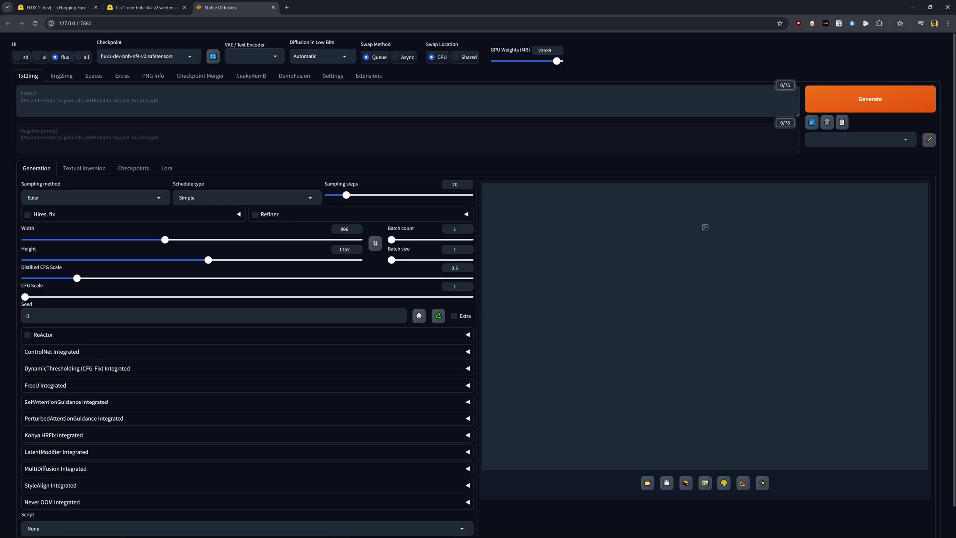
left_click(173, 56)
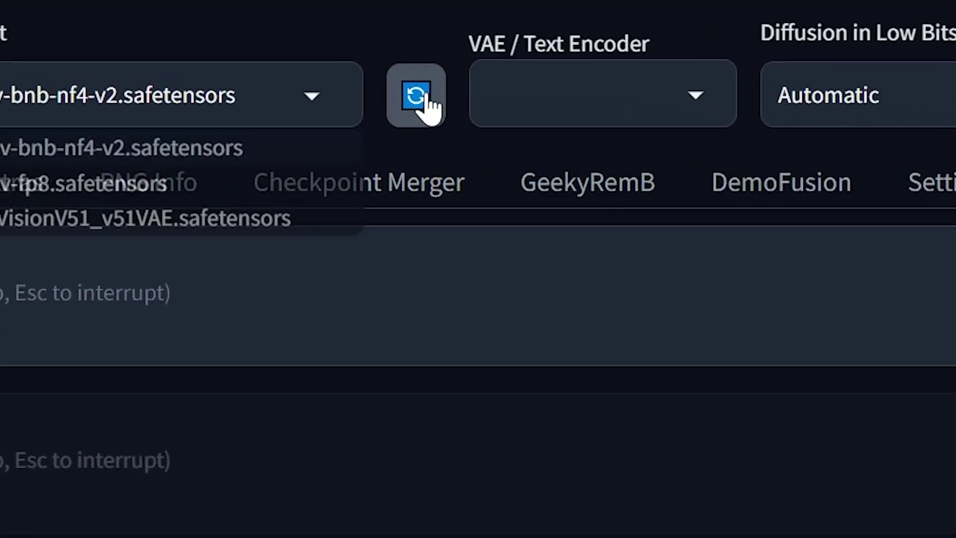
left_click(214, 55)
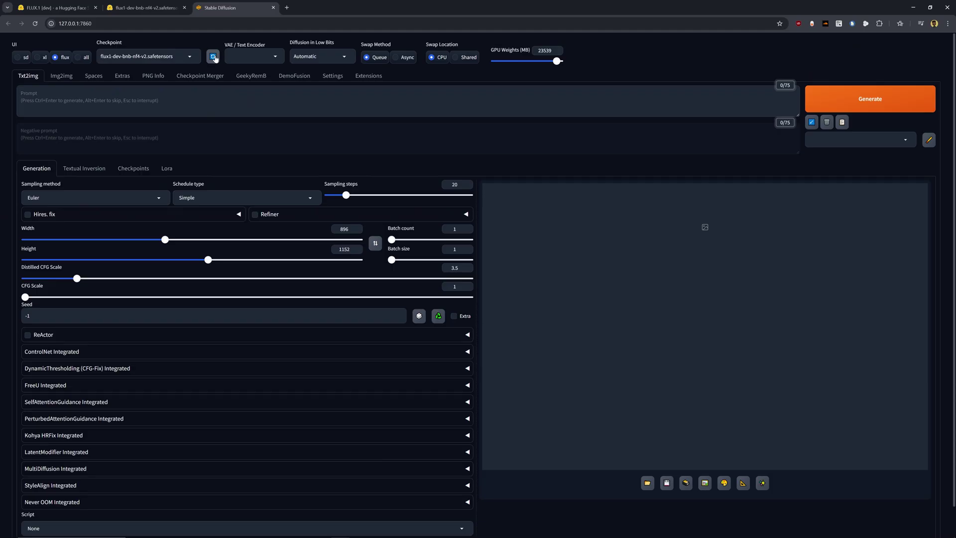
left_click(20, 57)
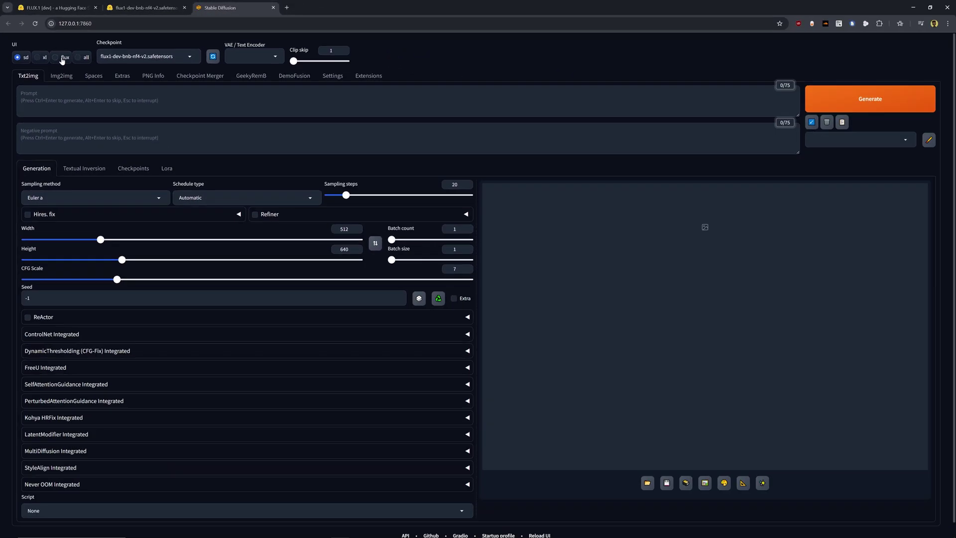
left_click(62, 59)
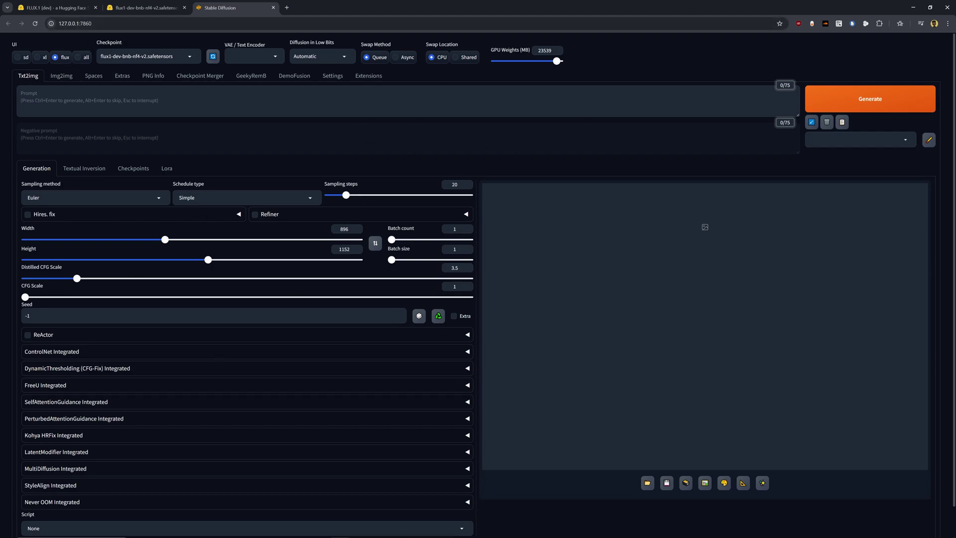
left_click(143, 56)
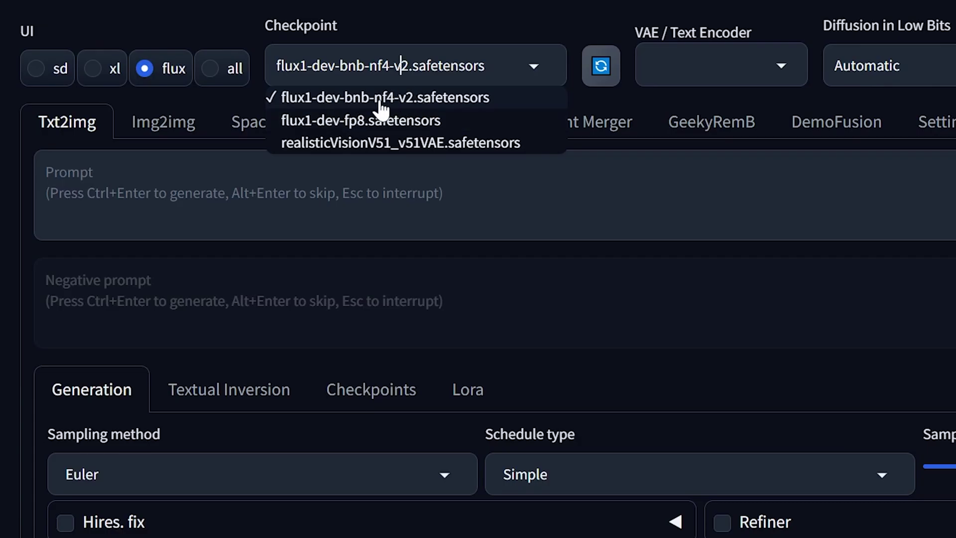
left_click(527, 93)
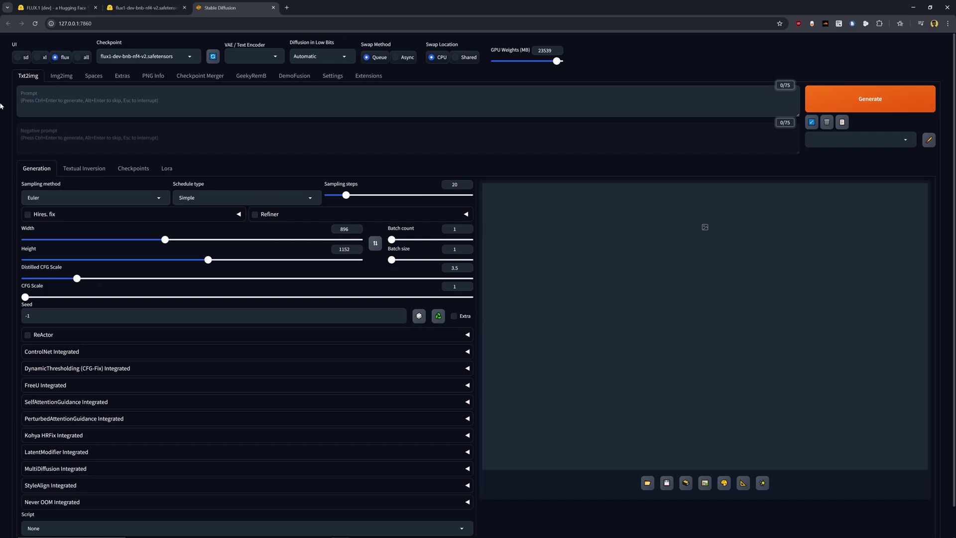
Type the prompt 'A person standing in a bedroom holding a sign that reads "I am not real"'
left_click(20, 94)
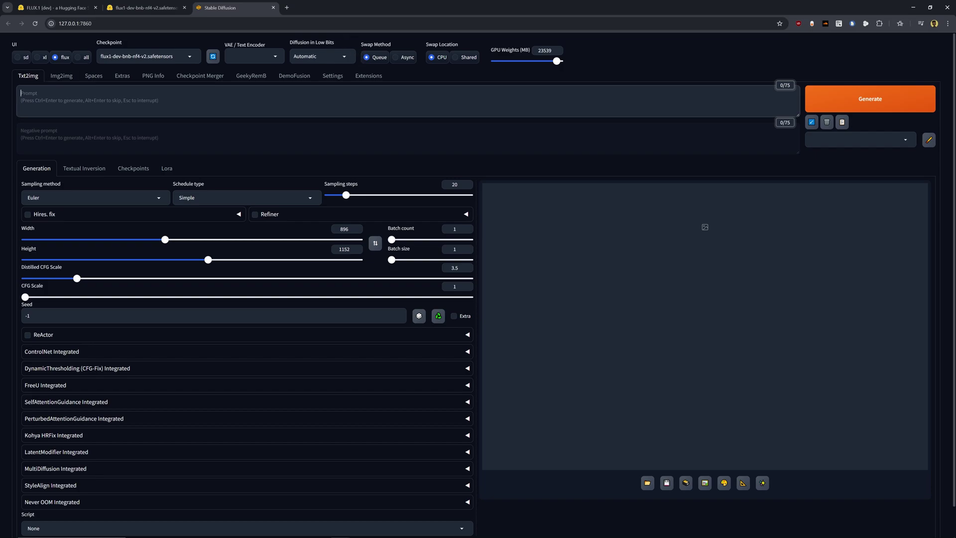
type("A perso")
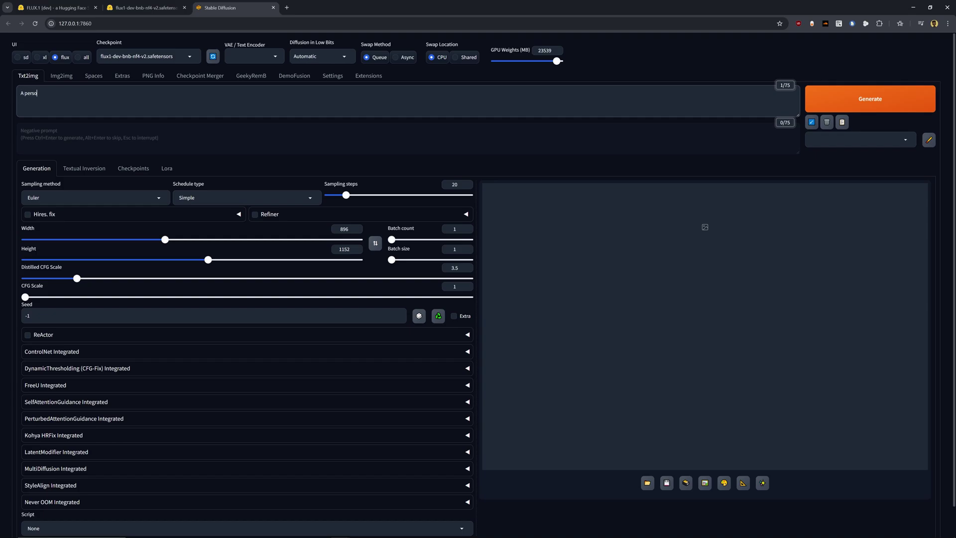
type("n")
type(" standing in a b")
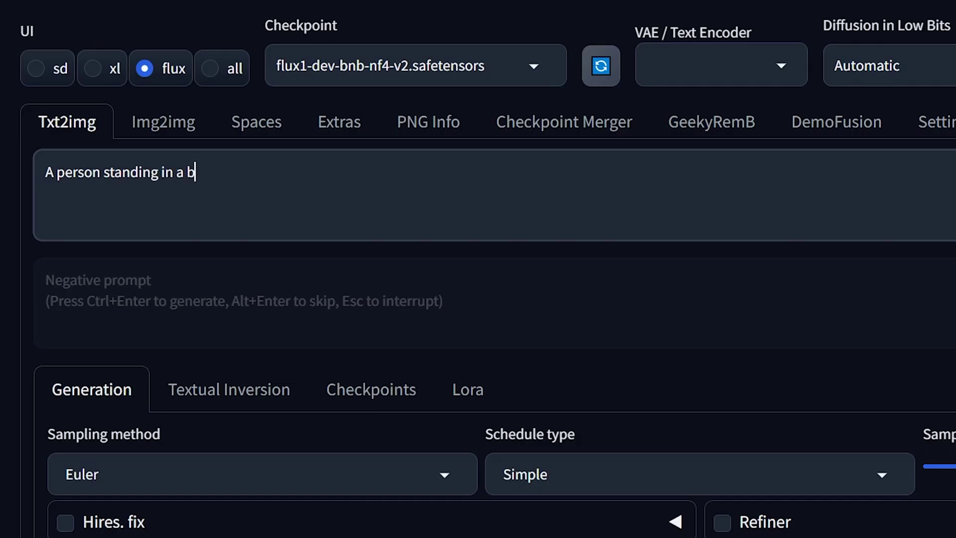
type("edroom holding a is")
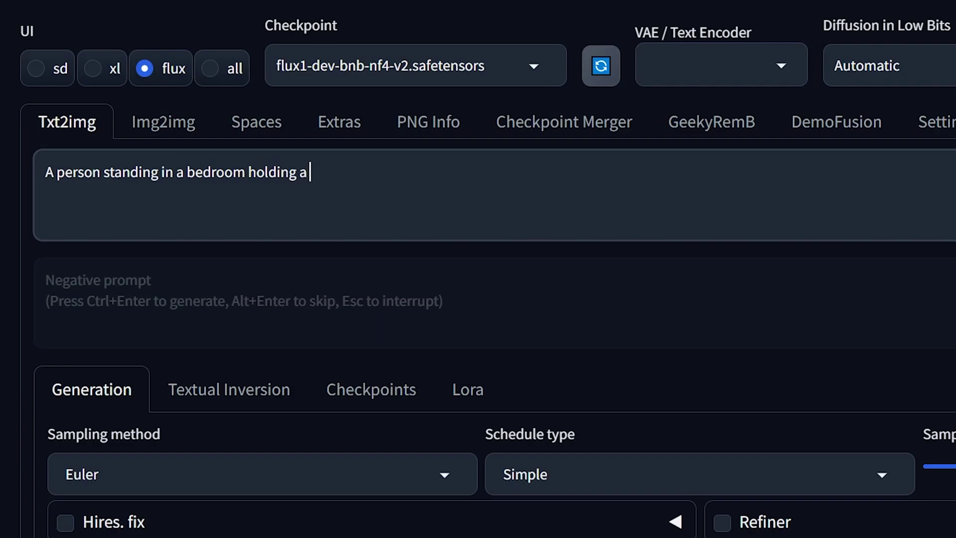
key("BackSpace")
key("BackSpace")
type("sign that rea")
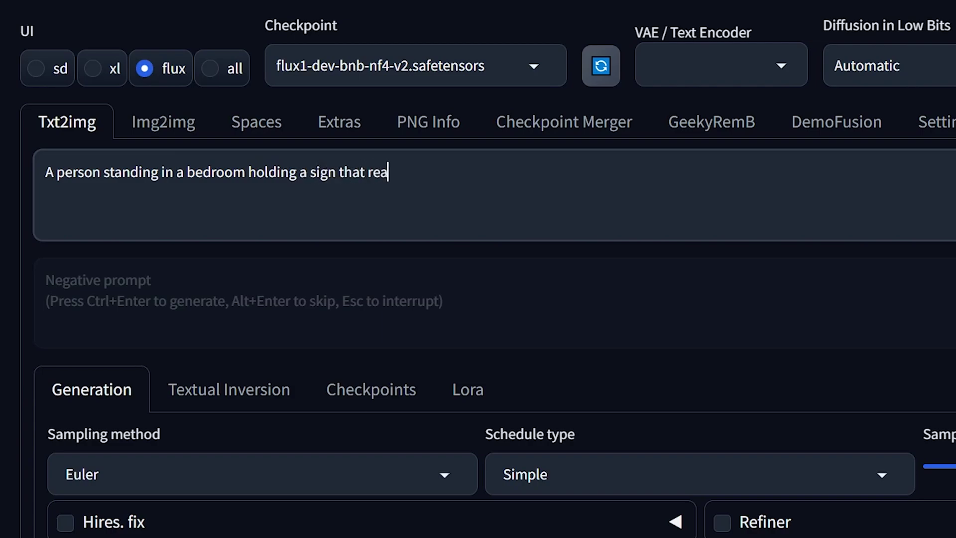
type("ds \"I am an")
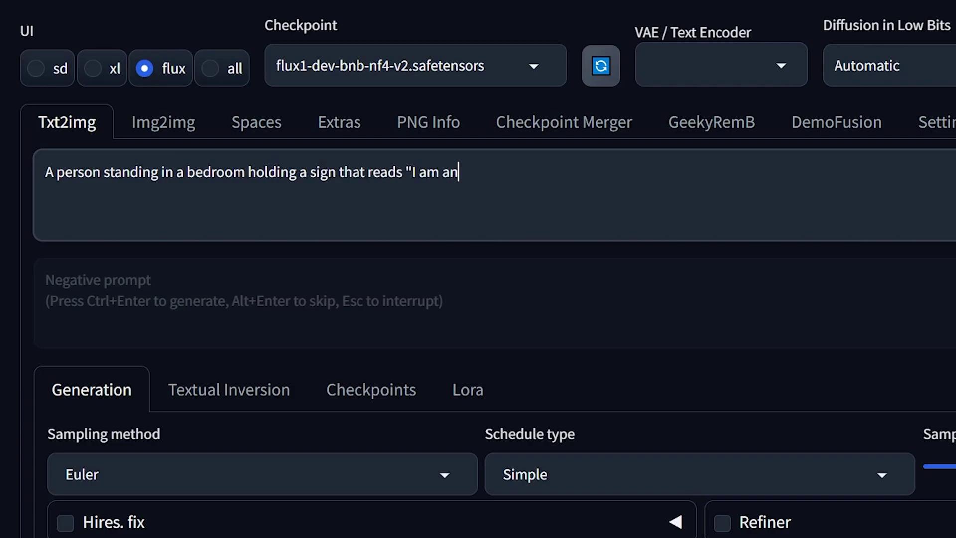
key("BackSpace")
key("BackSpace")
type("not real\"")
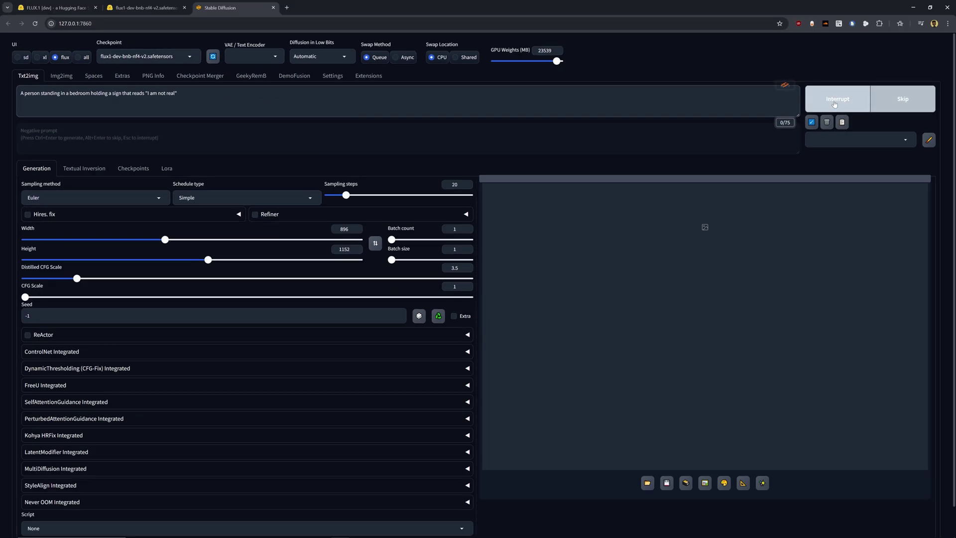
Interrupt and restart the generation, then mark the 15.5 sec generation time
left_click(835, 104)
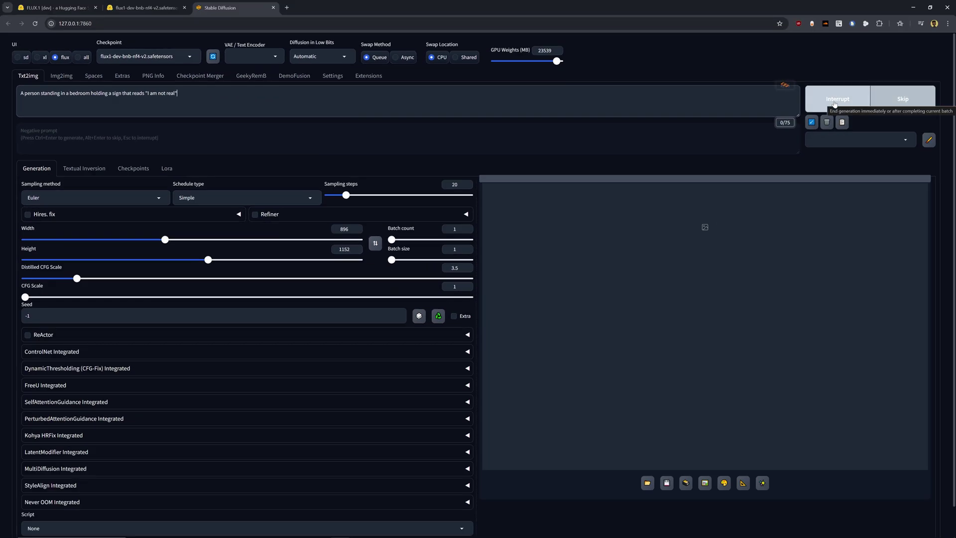
left_click(835, 104)
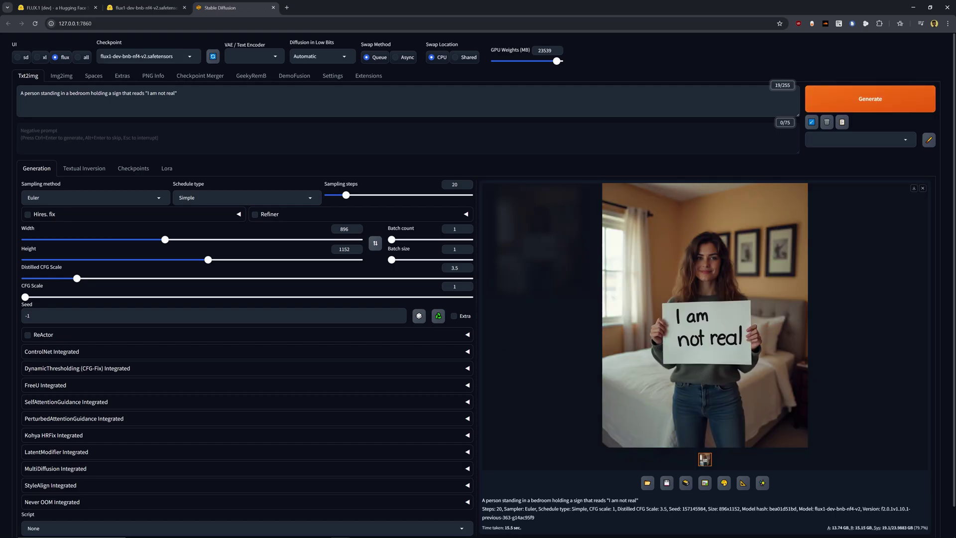
left_click_drag(504, 528, 533, 527)
View the 'I am not real' sign image full screen, close it, and move to Midjourney
left_click(533, 527)
left_click(673, 230)
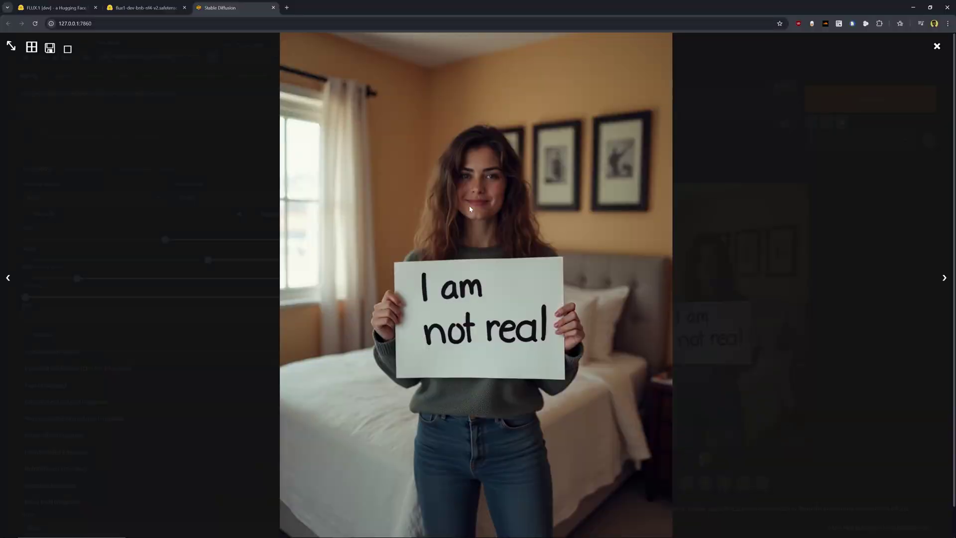
left_click(781, 261)
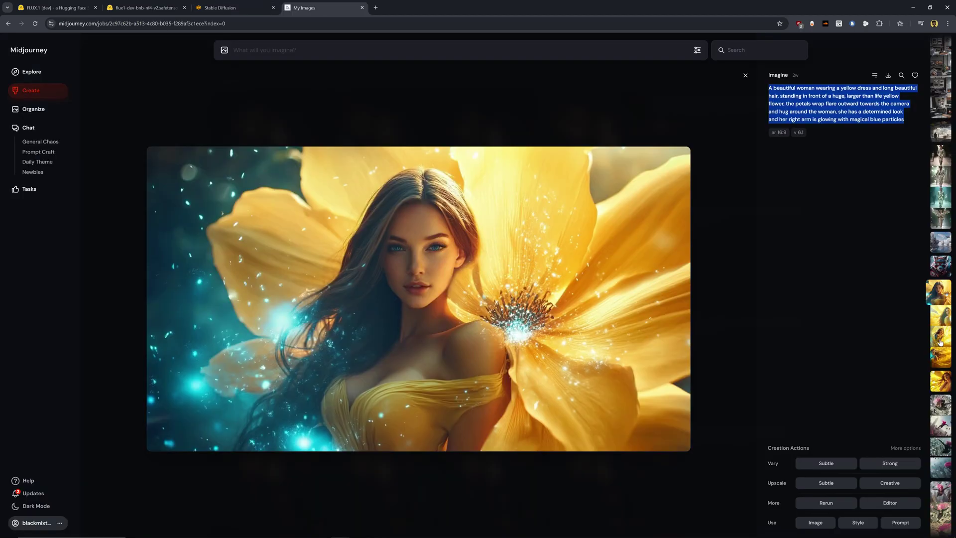
left_click(934, 281)
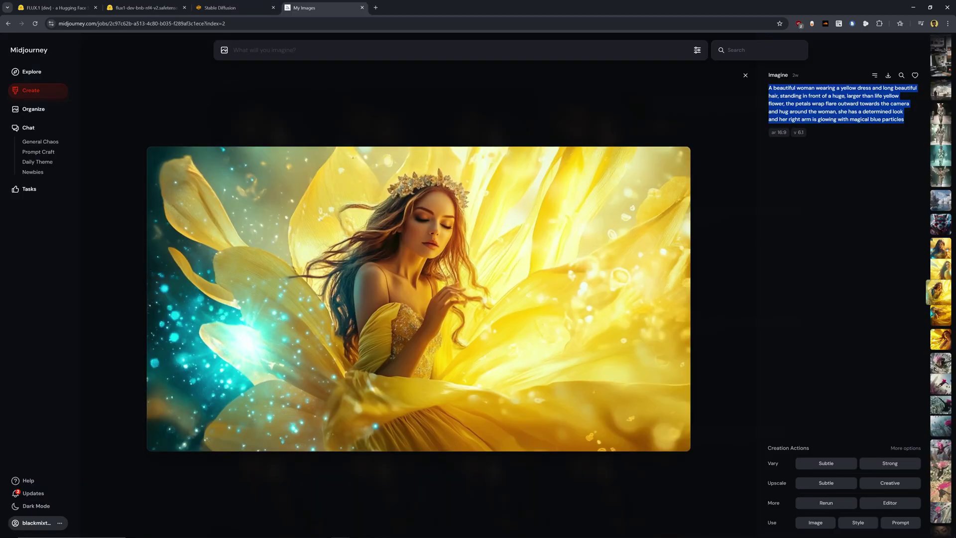
Copy the Upscale (C) yellow-flower portrait's prompt into Forge and highlight its glowing-arm part
left_click(940, 341)
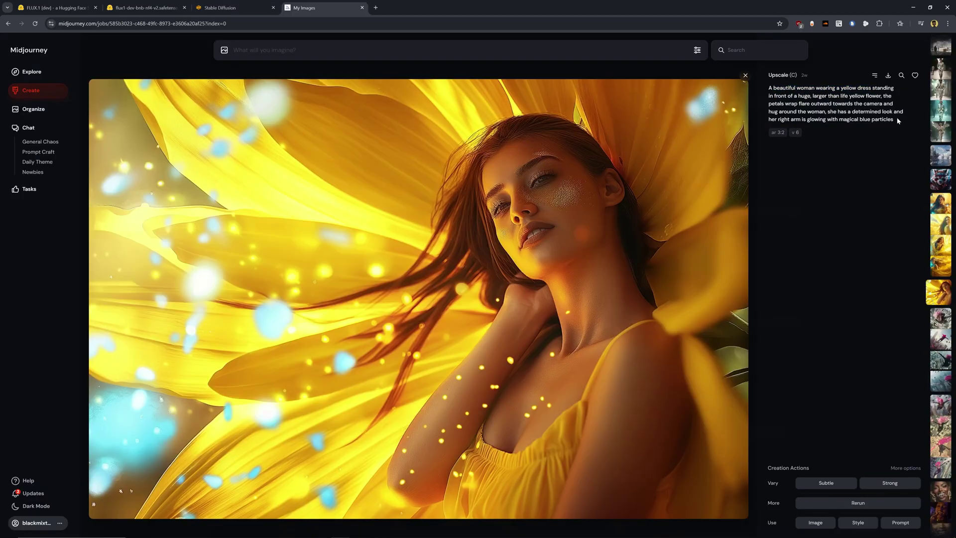
left_click_drag(898, 121, 762, 98)
right_click(781, 99)
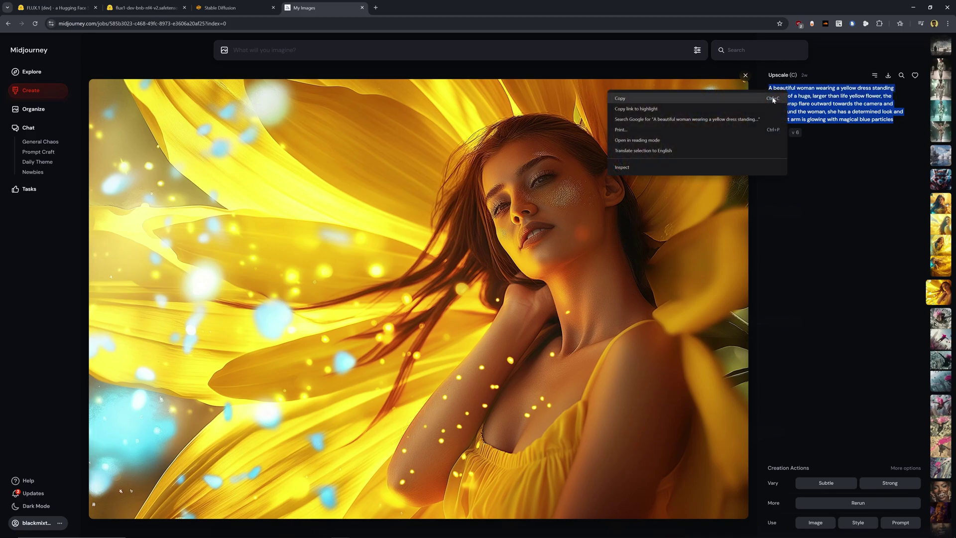
left_click(774, 100)
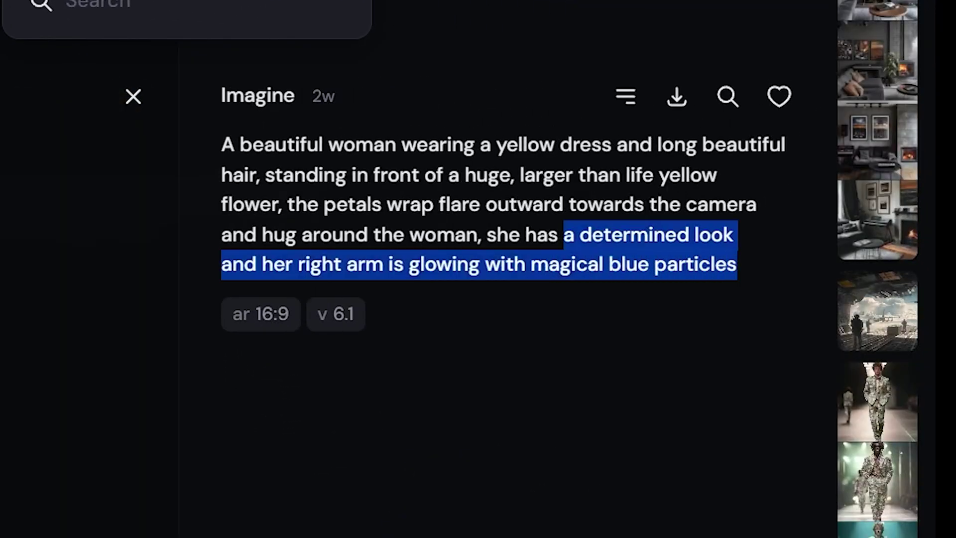
left_click_drag(563, 234, 216, 133)
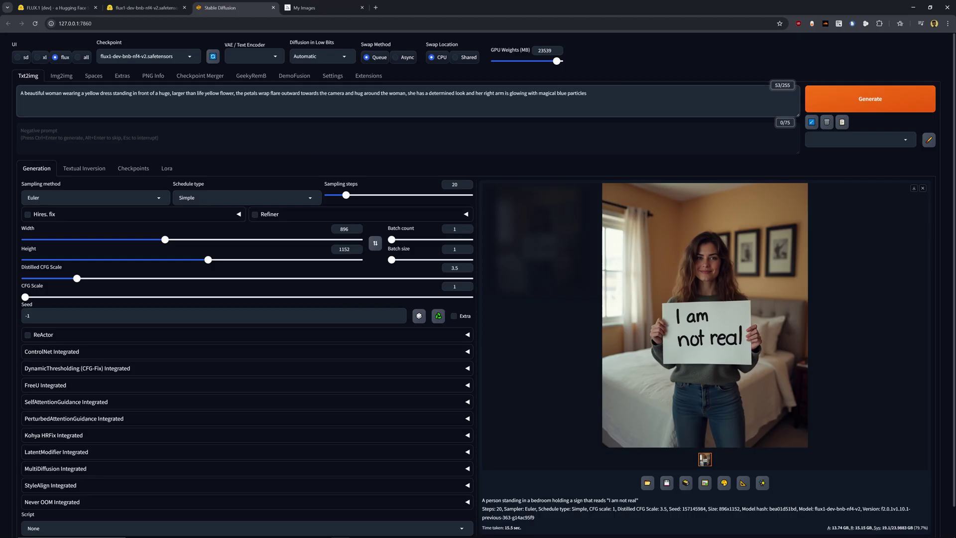
Generate the yellow-dress giant-flower image, compare it with Midjourney's version, and start typing 'A woman'
key("ctrl+Return")
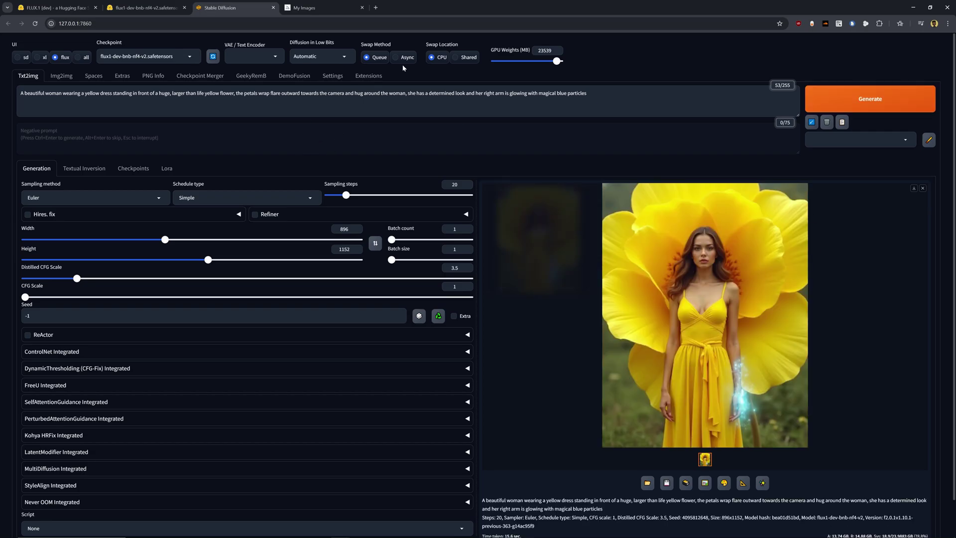
left_click(328, 4)
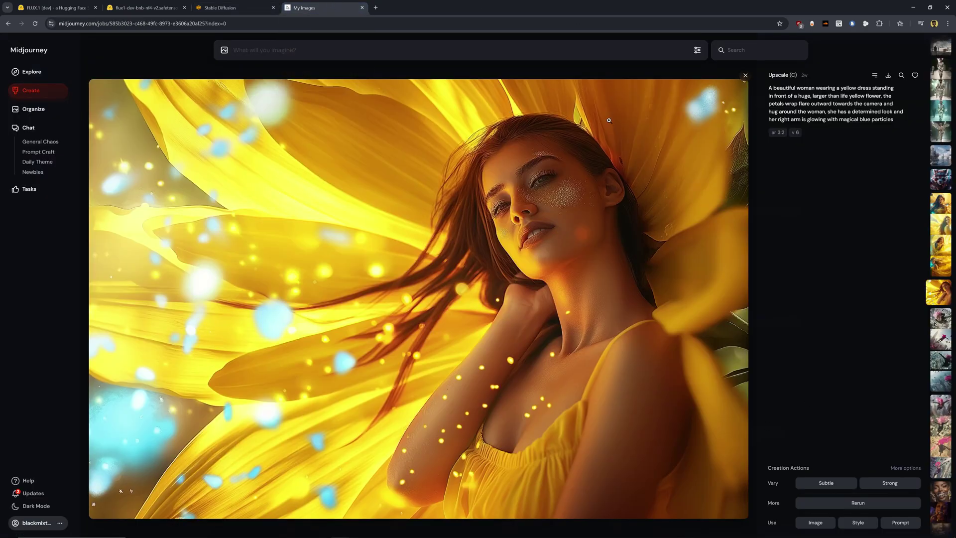
left_click(226, 8)
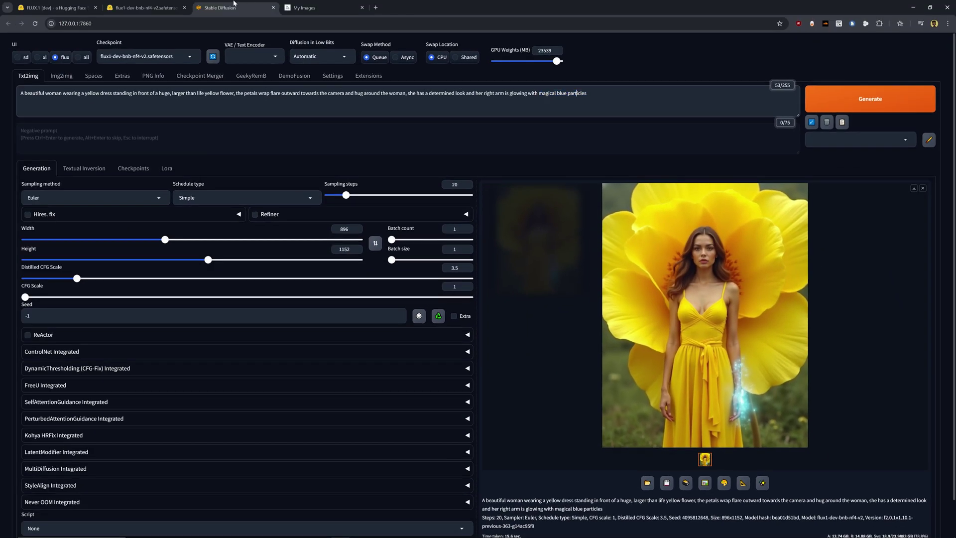
left_click(318, 4)
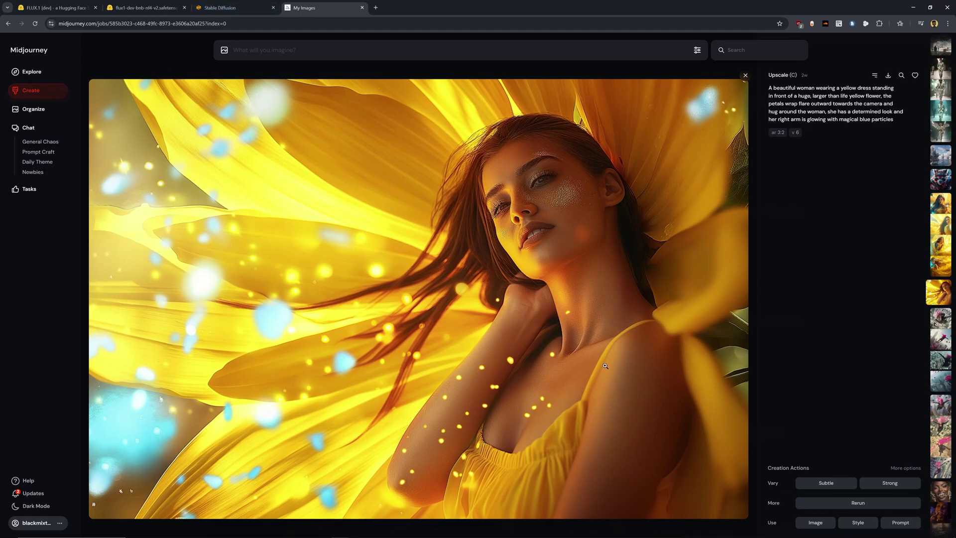
key("ctrl+shift+Tab")
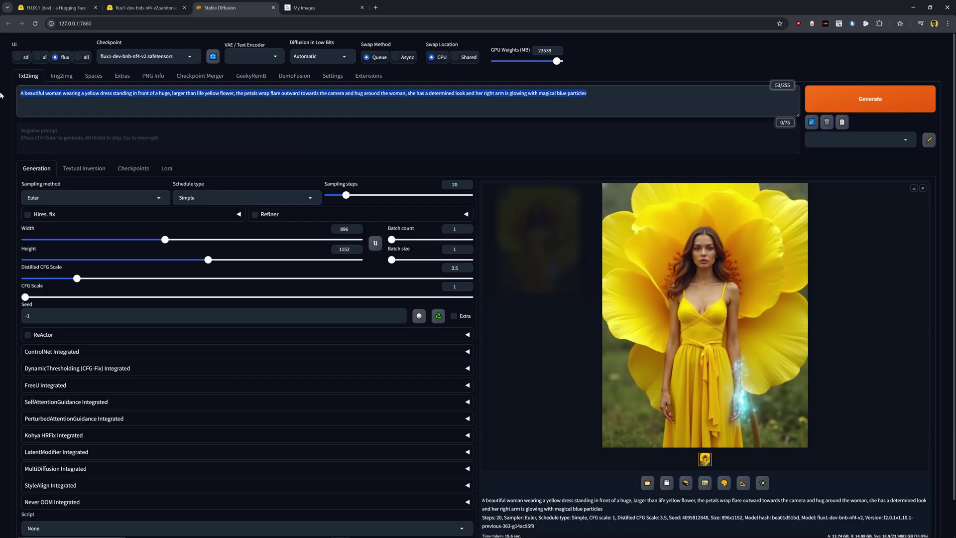
type("A woman e")
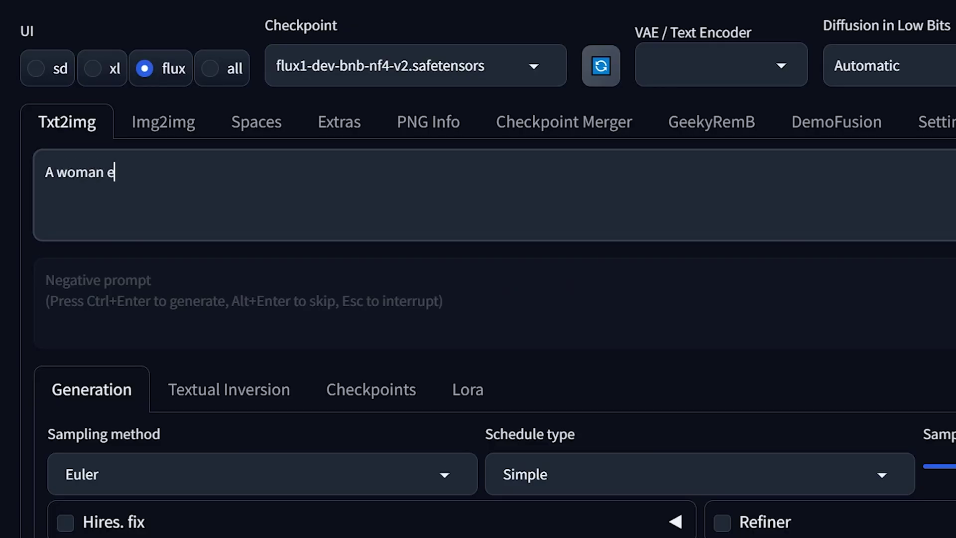
Write and generate the hypebeast runway prompt with holographic drones and a yellow panda, then return to Midjourney
key("BackSpace")
type("wearing a hypebeas")
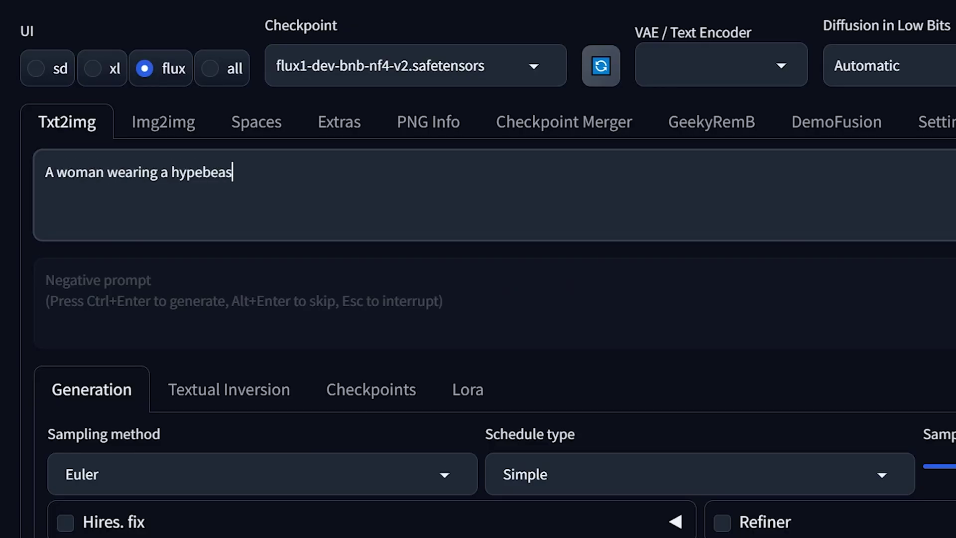
type("t outift stands")
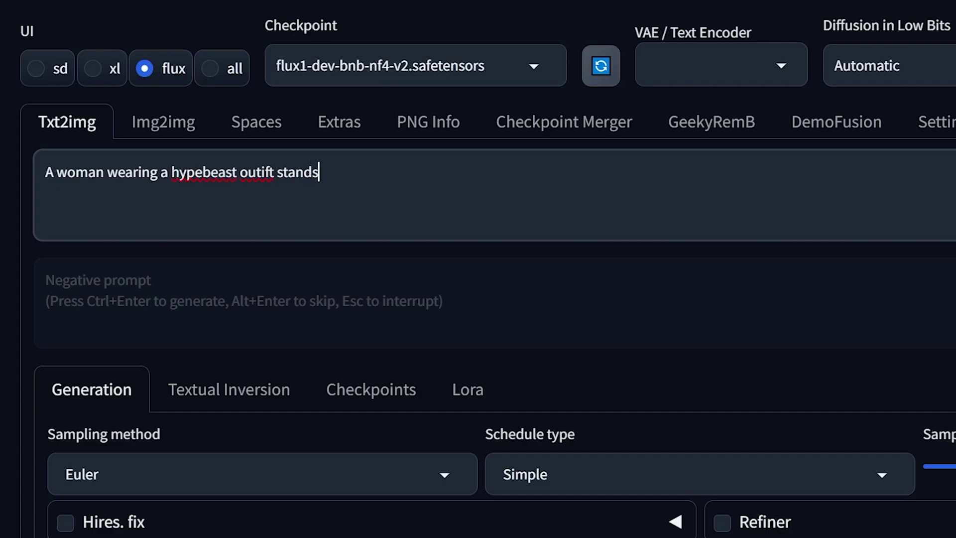
type(" on a fashion runway, while hol")
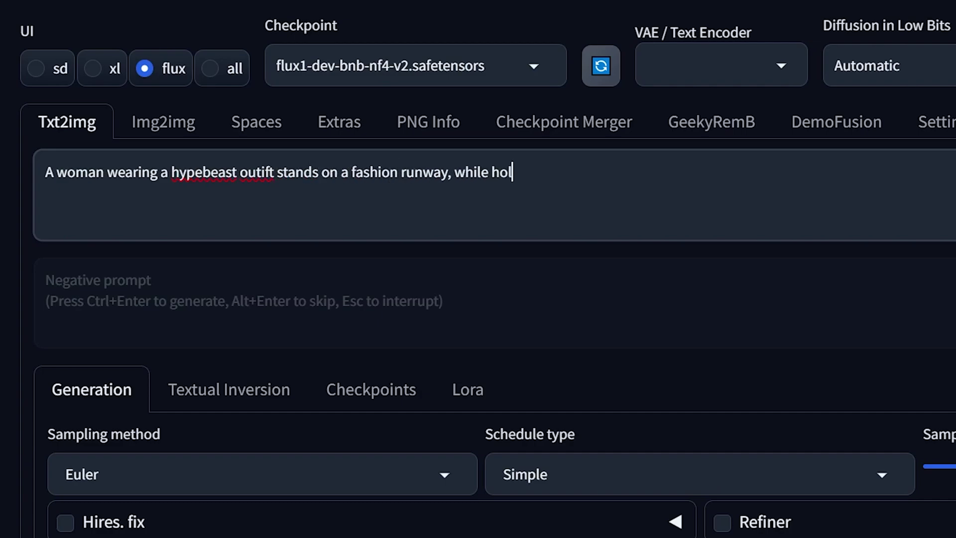
type("ographic drones and neon s")
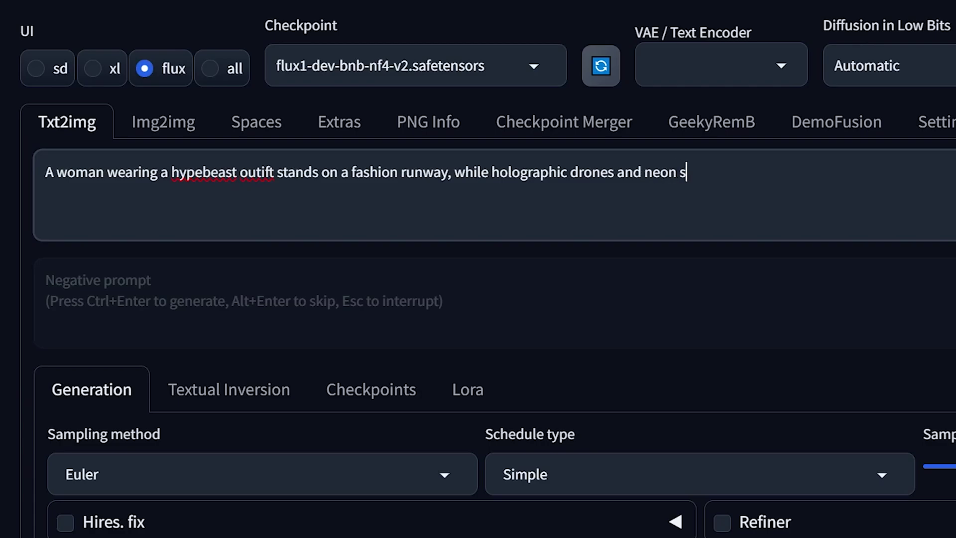
type("igns light up the a")
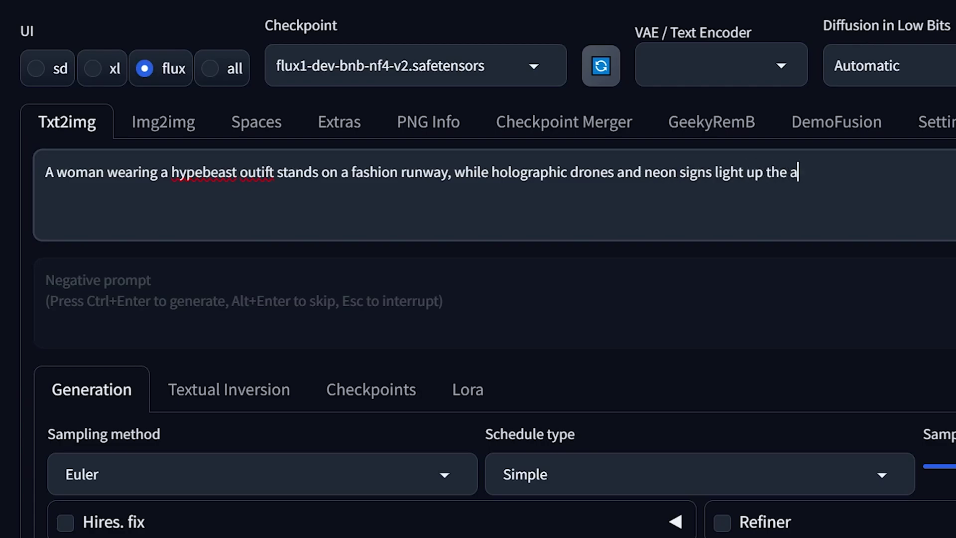
type("tmosphere.")
key("ctrl+v")
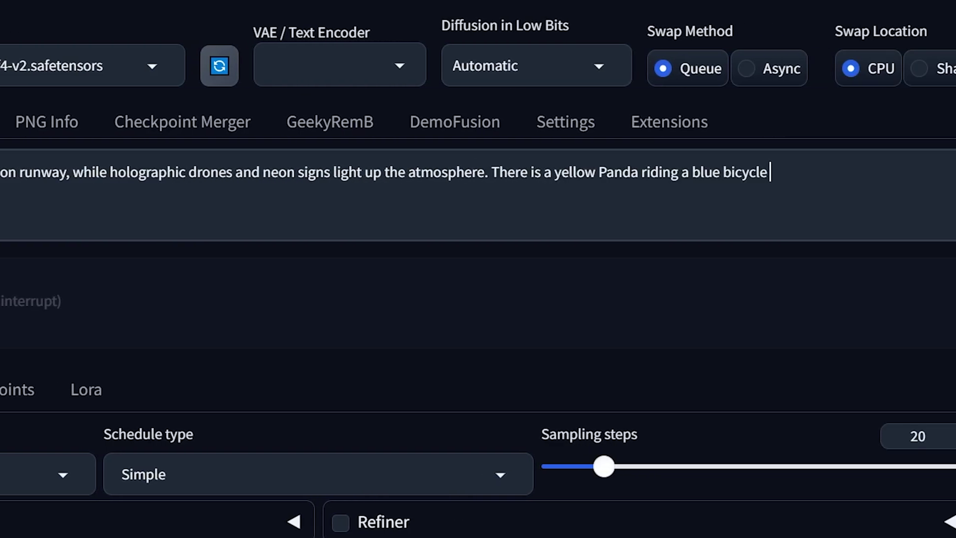
type("next")
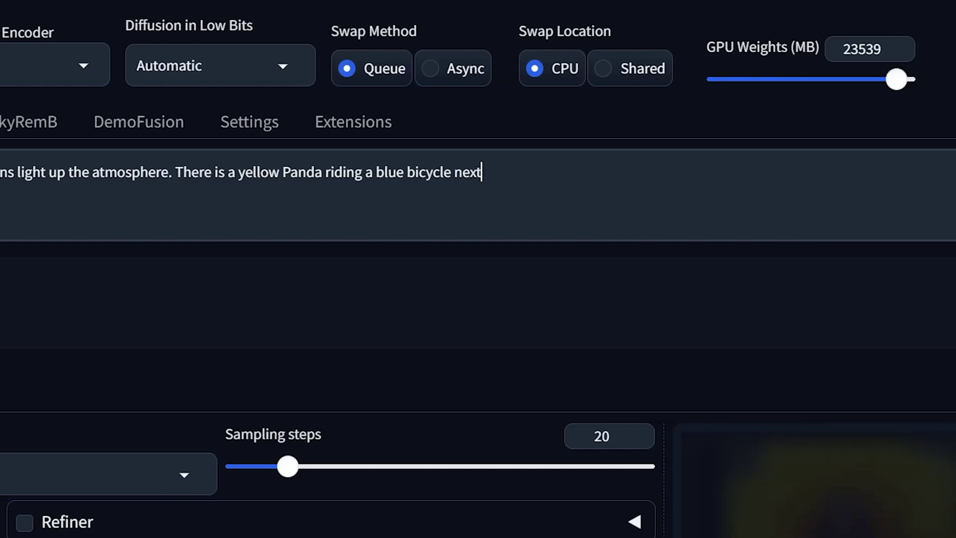
type(" to her.")
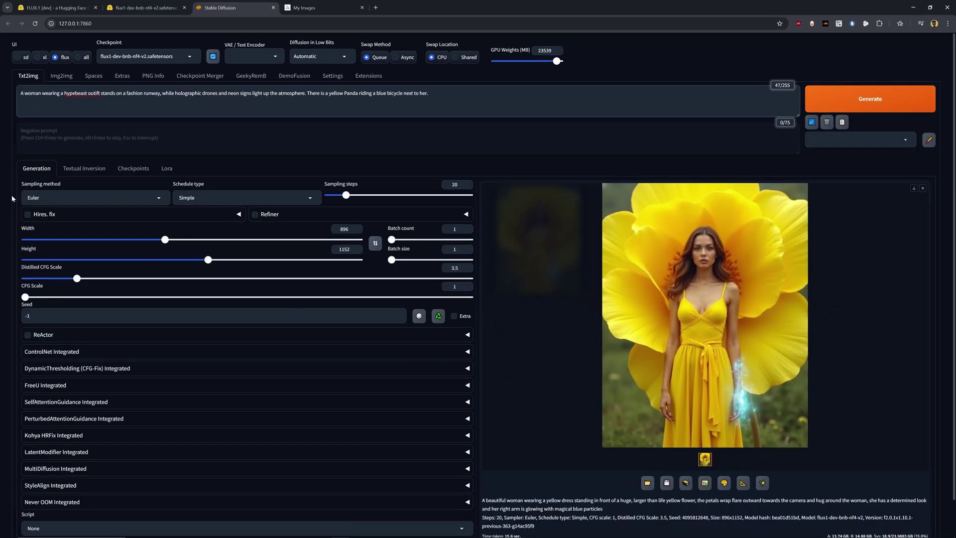
left_click(874, 102)
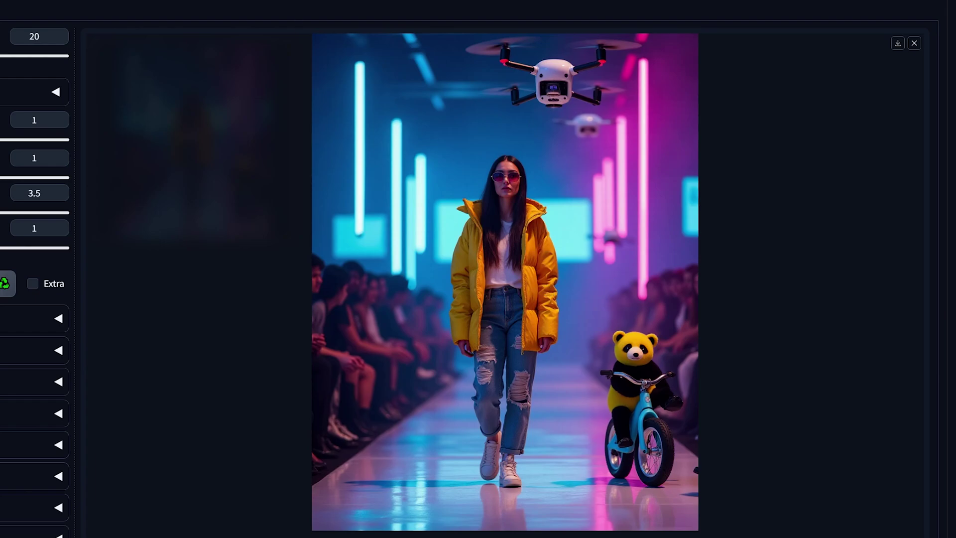
left_click(347, 4)
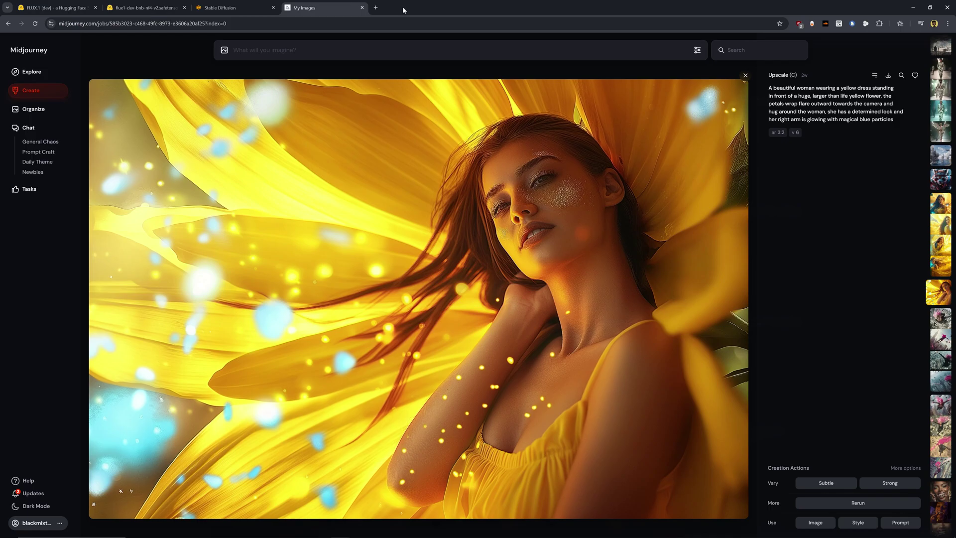
Step through earlier Midjourney images with the arrow keys, from the yellow-flower woman to a red panda
key("Up")
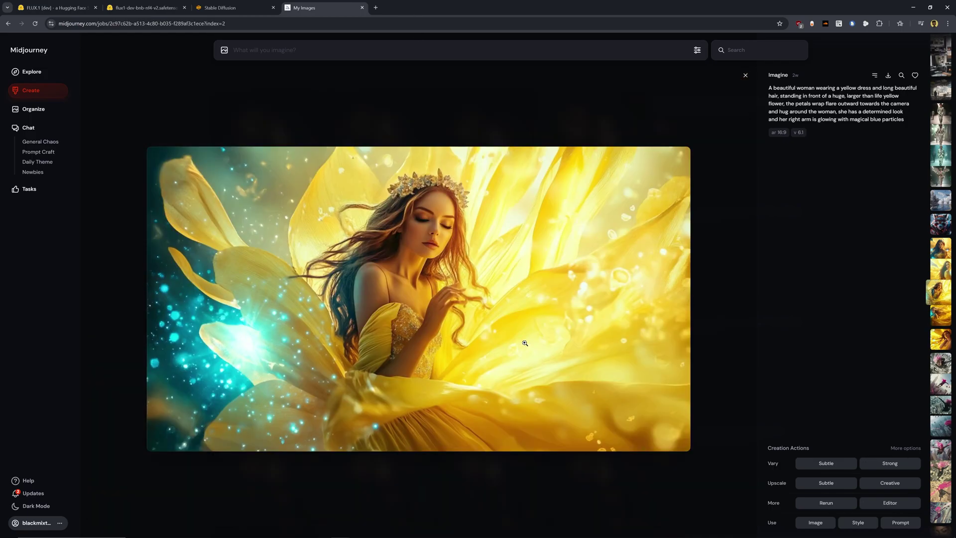
key("Down")
key("Up")
key("Up")
key("Up")
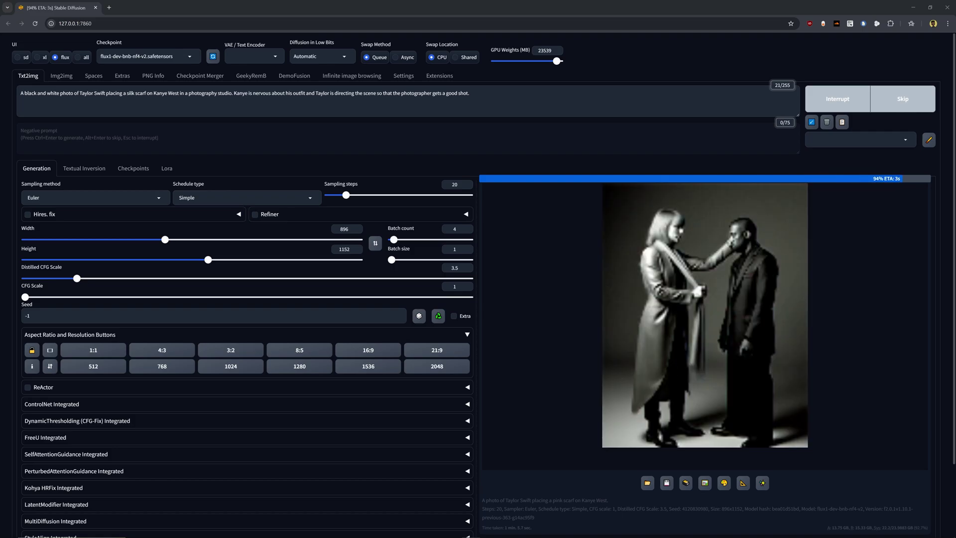
Enlarge the finished image grid in the lightbox viewer
left_click(655, 372)
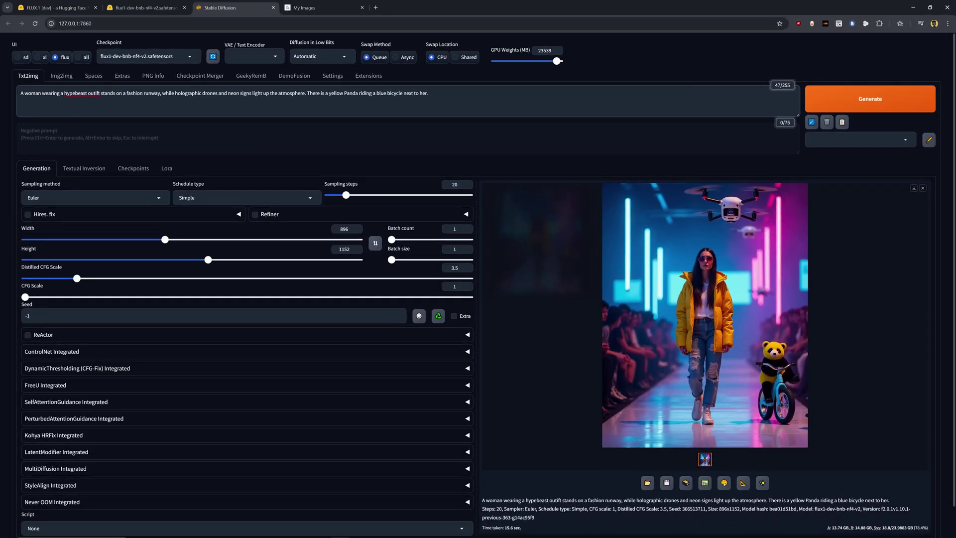
Replace the prompt with 'An illustration of a cyberpunk mech warrior… in front of a beautiful graffiti background.'
key("ctrl+a")
key("BackSpace")
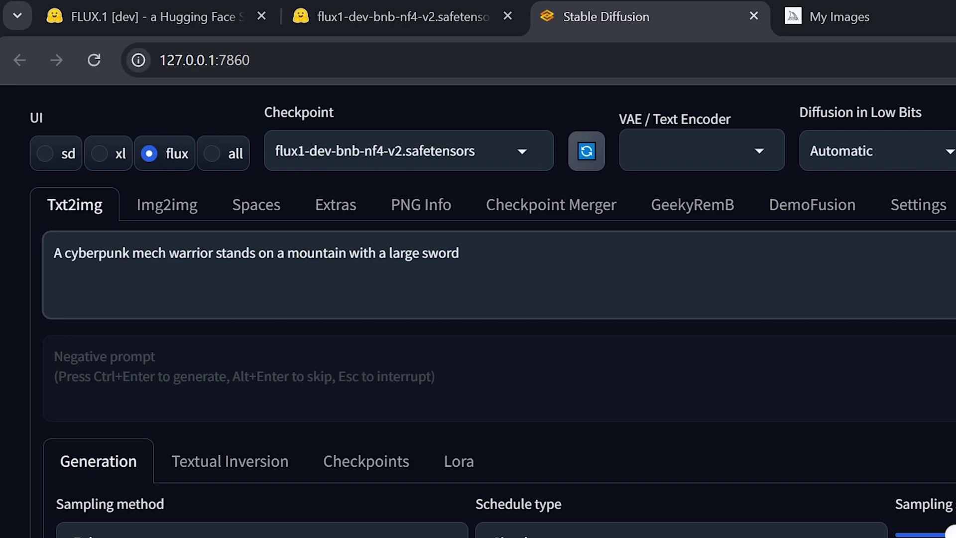
type("in front of a beautiofu")
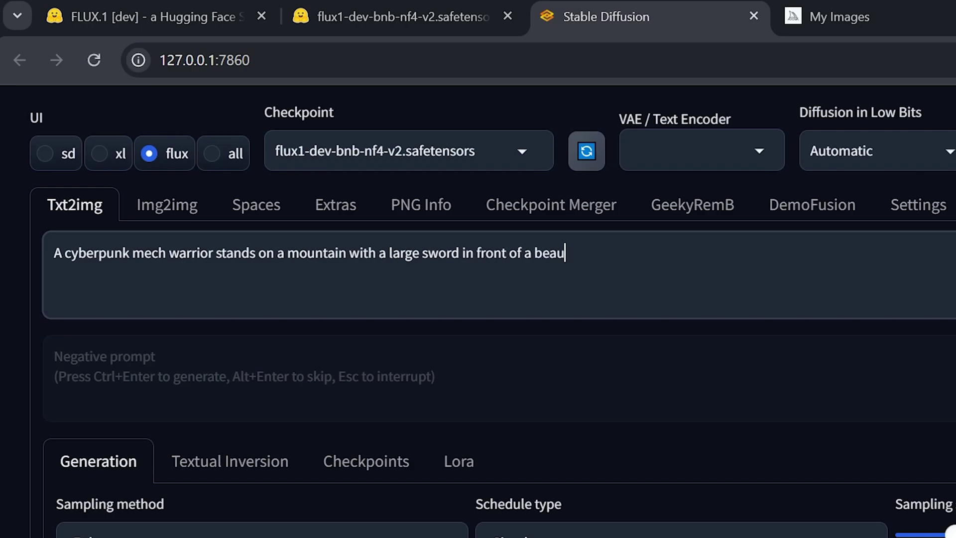
key("BackSpace")
key("BackSpace")
key("BackSpace")
type("ful graffit")
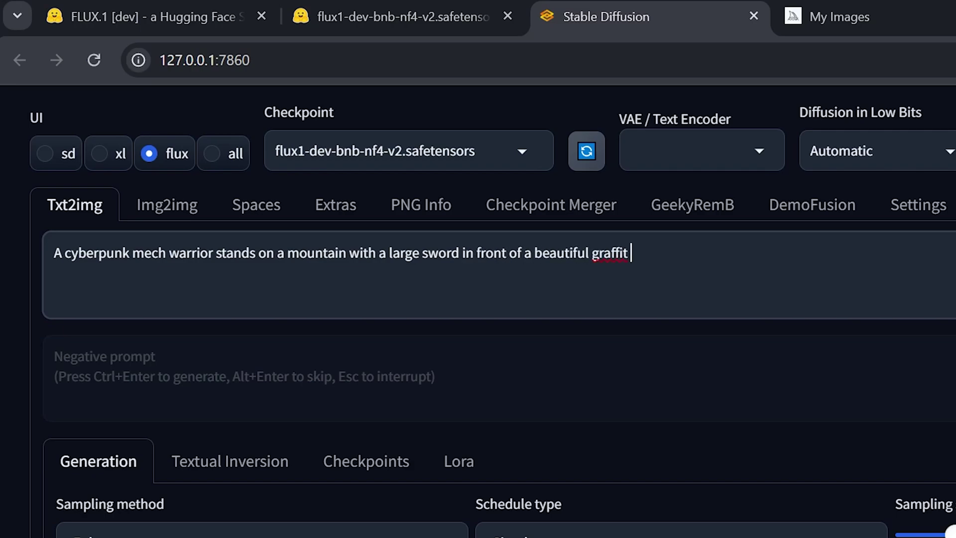
type("i background.")
left_click(53, 253)
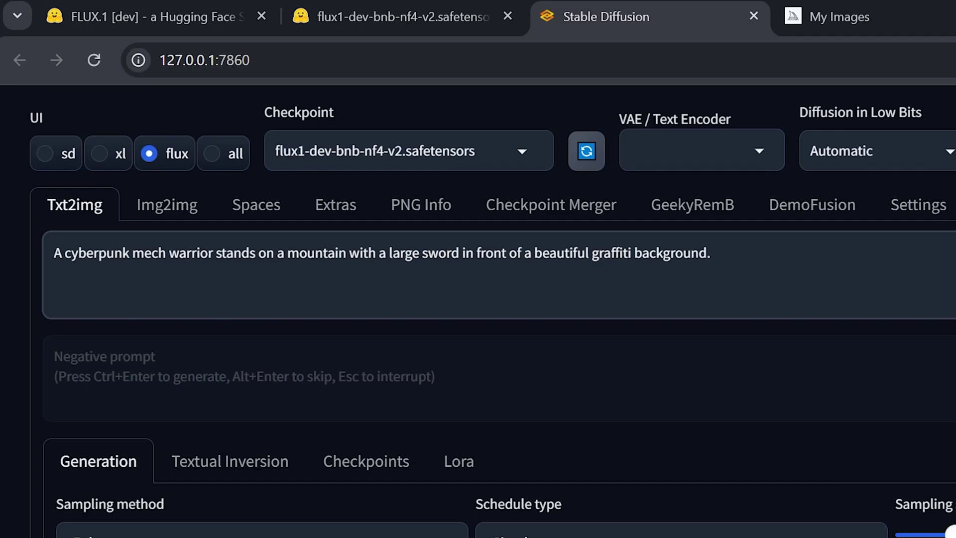
type("An illustration of")
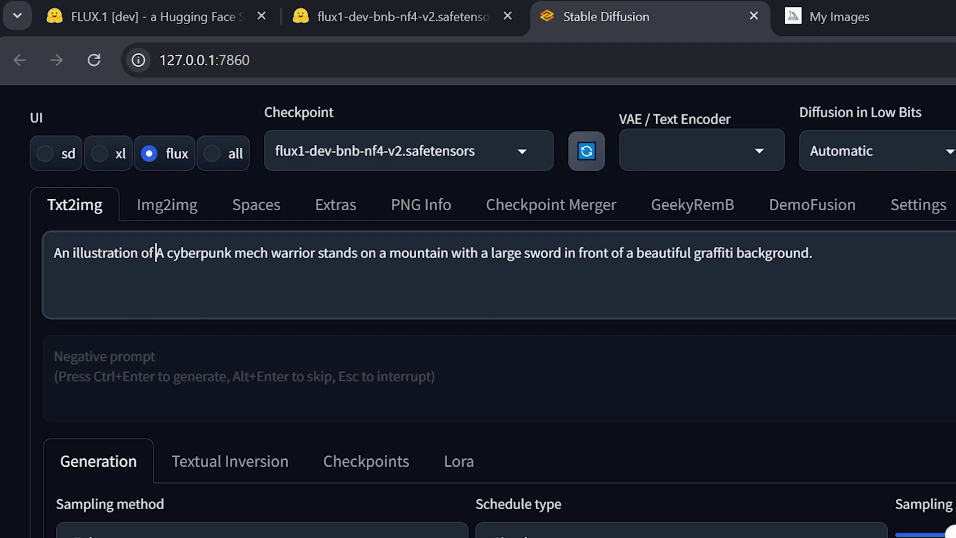
key("Delete")
type("a")
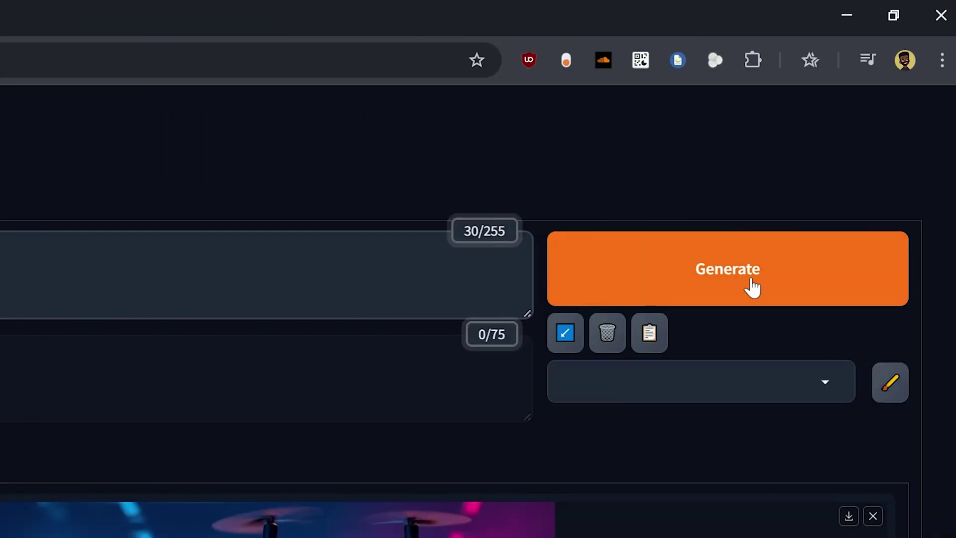
Generate the mech warrior illustration, then delete 'mountain' from the prompt and generate the revised version
left_click(752, 285)
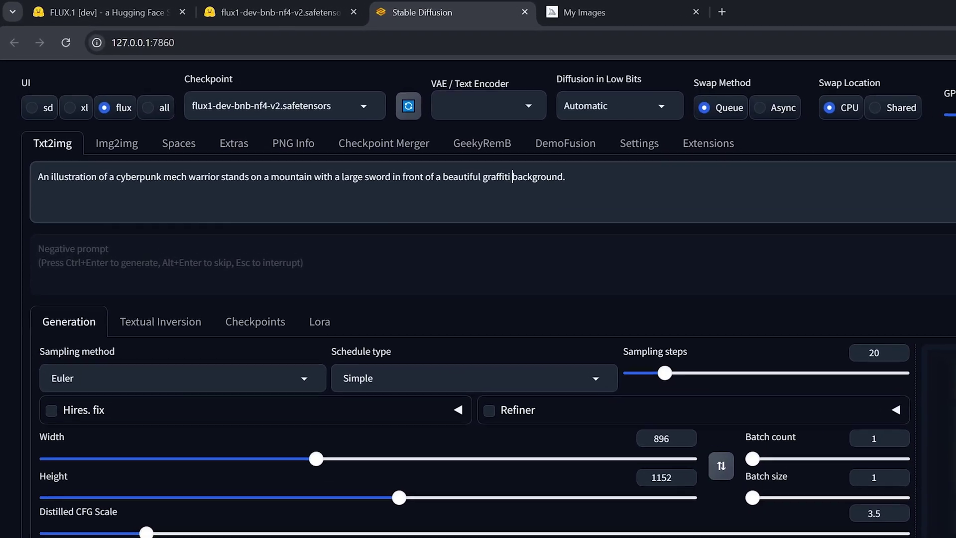
double_click(258, 93)
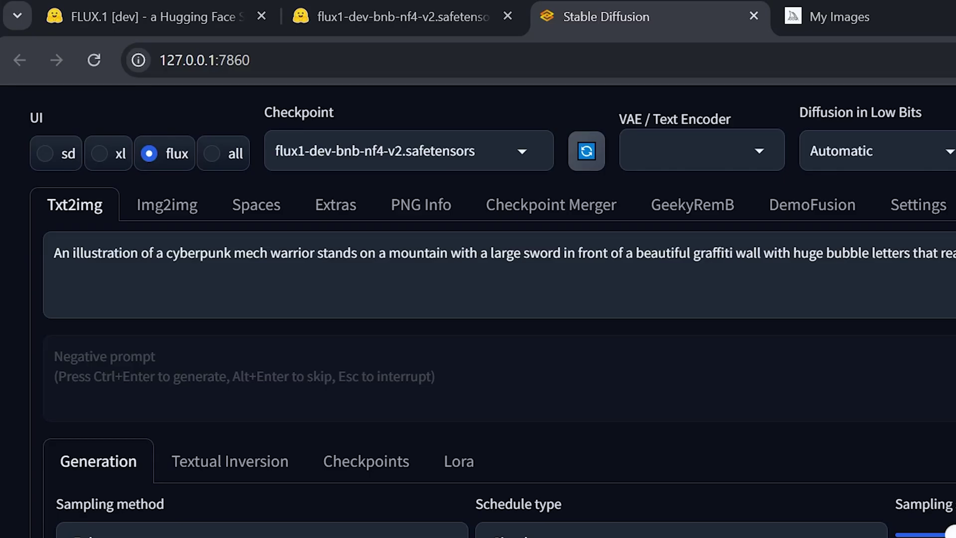
double_click(154, 93)
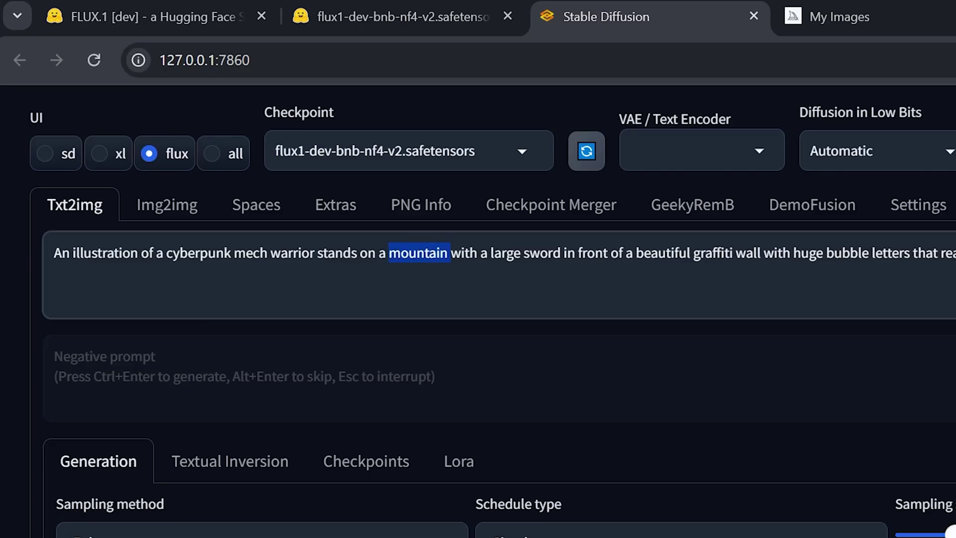
key("BackSpace")
left_click(879, 96)
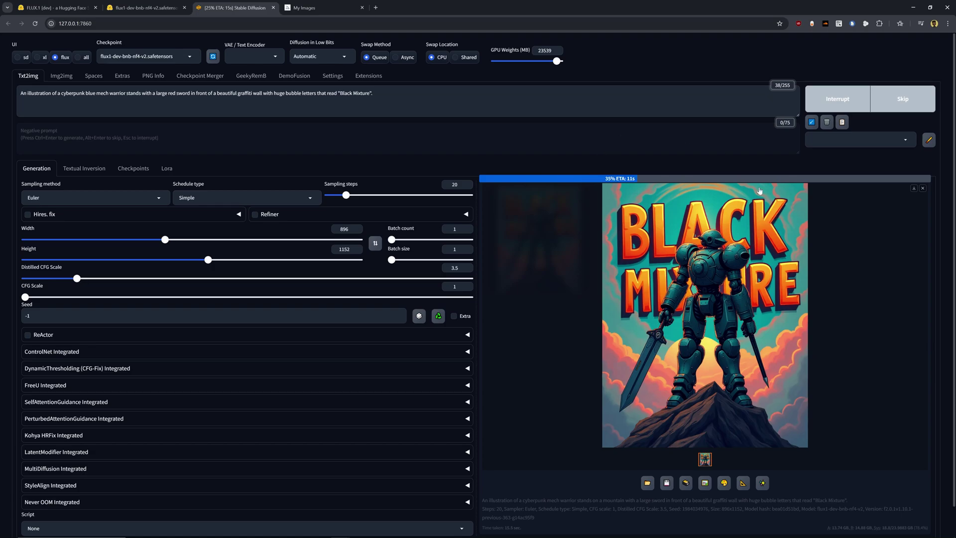
double_click(244, 94)
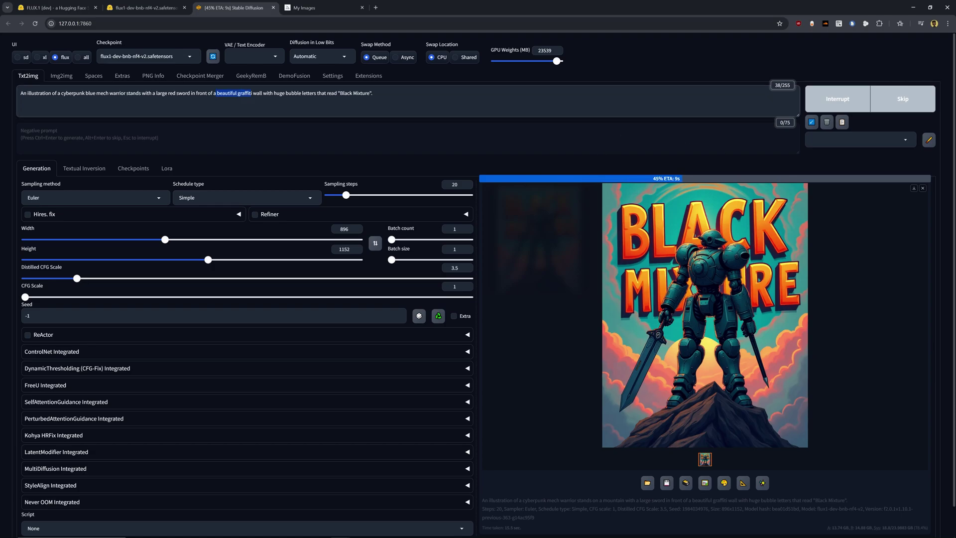
left_click(273, 93)
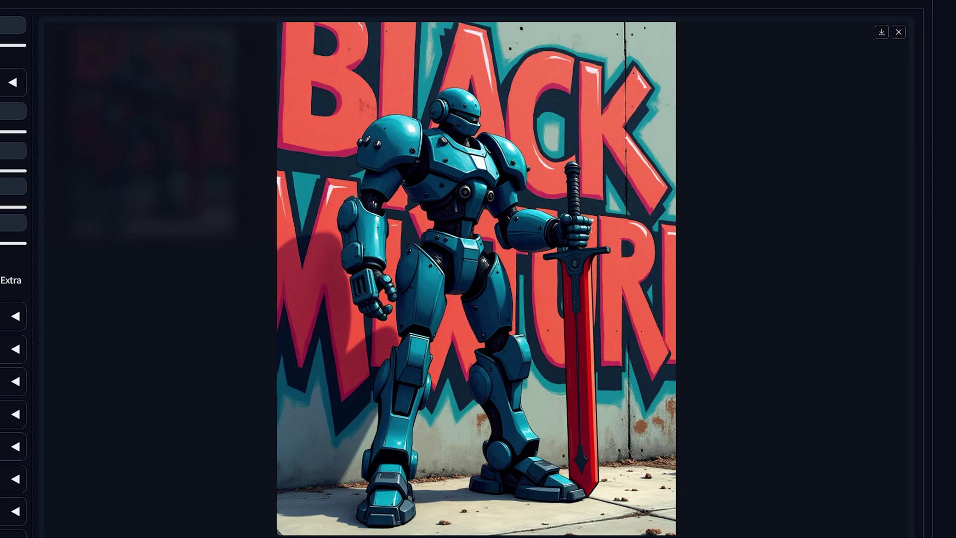
Copy the blue mech warrior prompt from Forge into Midjourney's Imagine bar and submit it
right_click(269, 94)
left_click(288, 140)
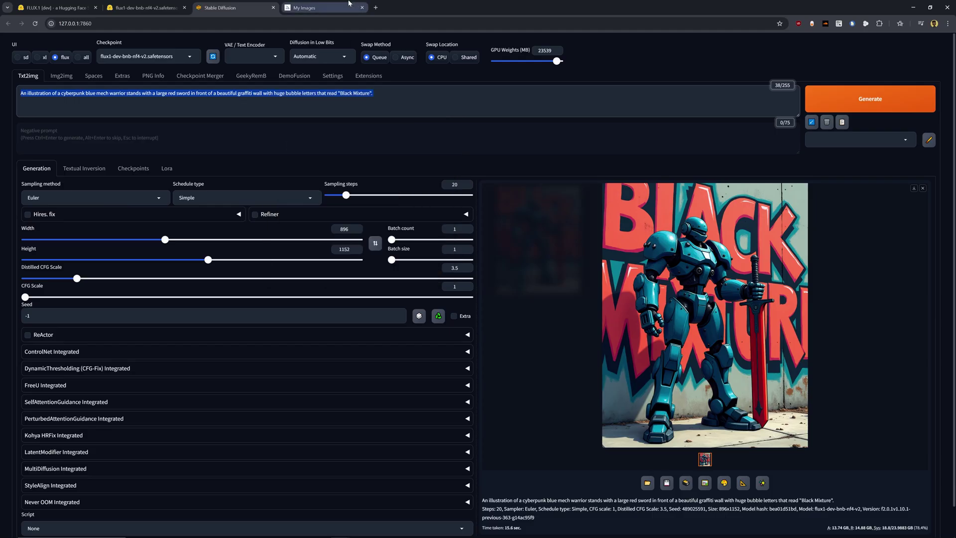
left_click(319, 7)
right_click(312, 47)
left_click(329, 128)
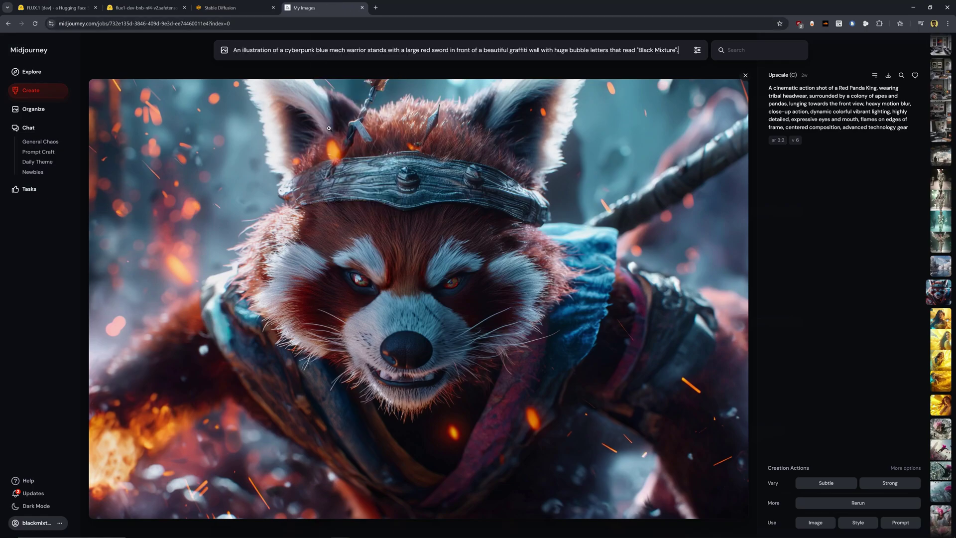
key("Return")
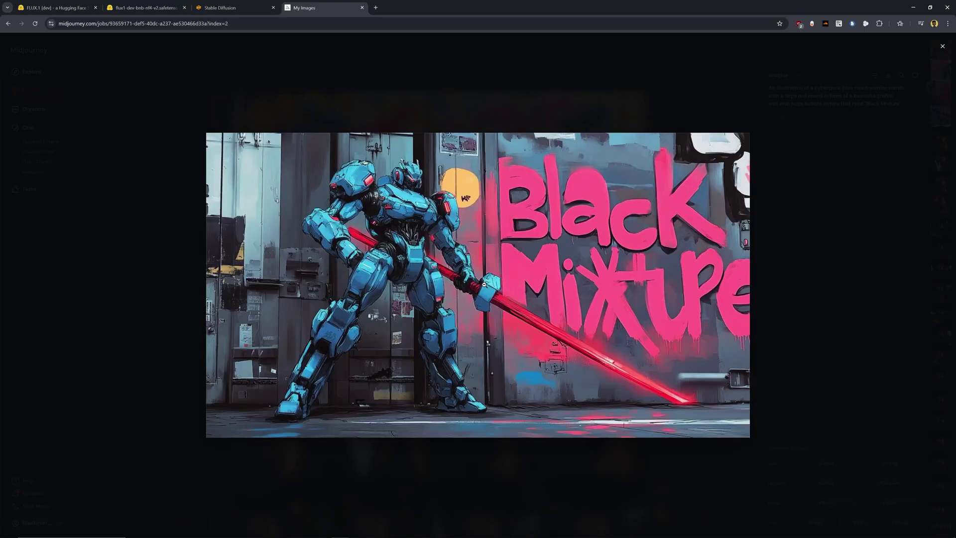
Browse the Midjourney results and reopen the 'Black Mixture' graffiti image enlarged
key("Right")
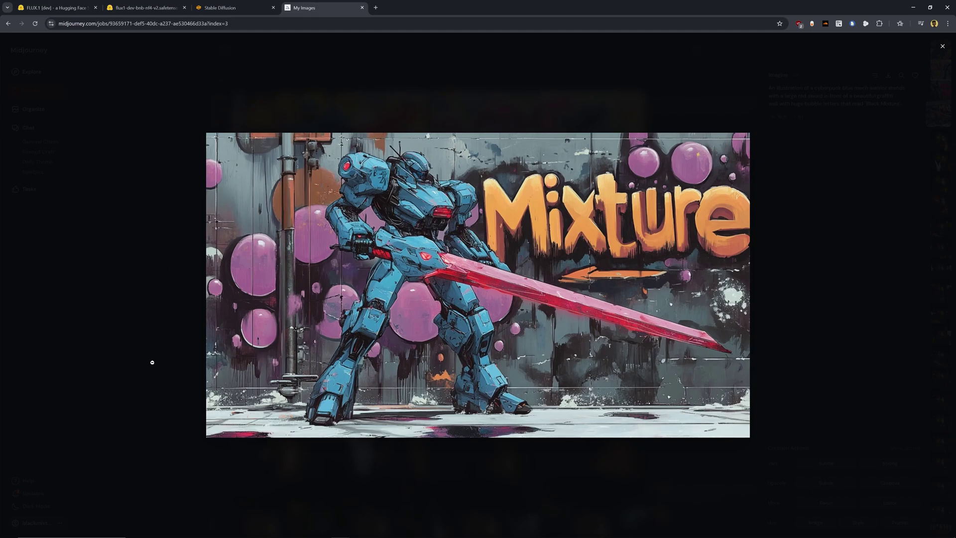
left_click(190, 299)
key("Left")
key("Left")
left_click(205, 290)
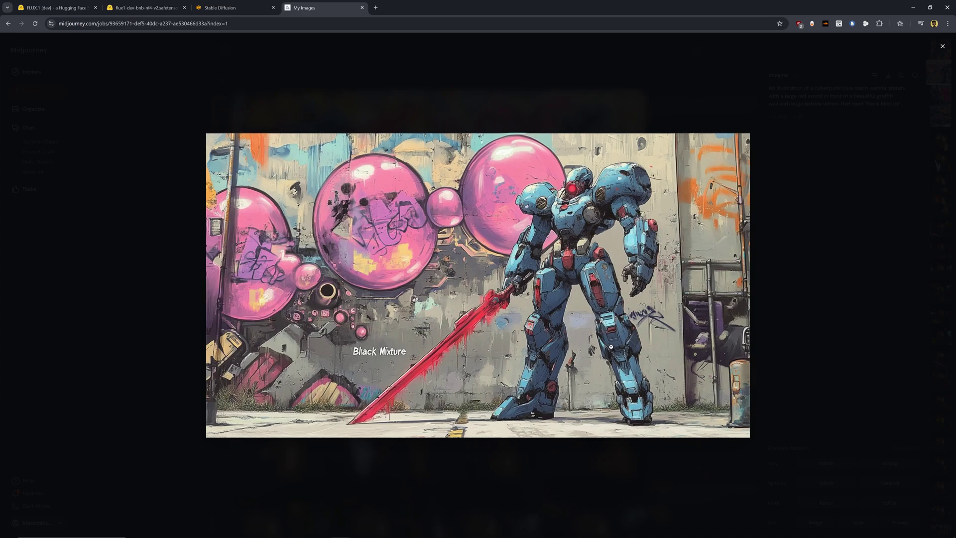
Generate a four-image batch of Black Mixture mech warriors in Forge and inspect the enlarged grid
left_click(144, 7)
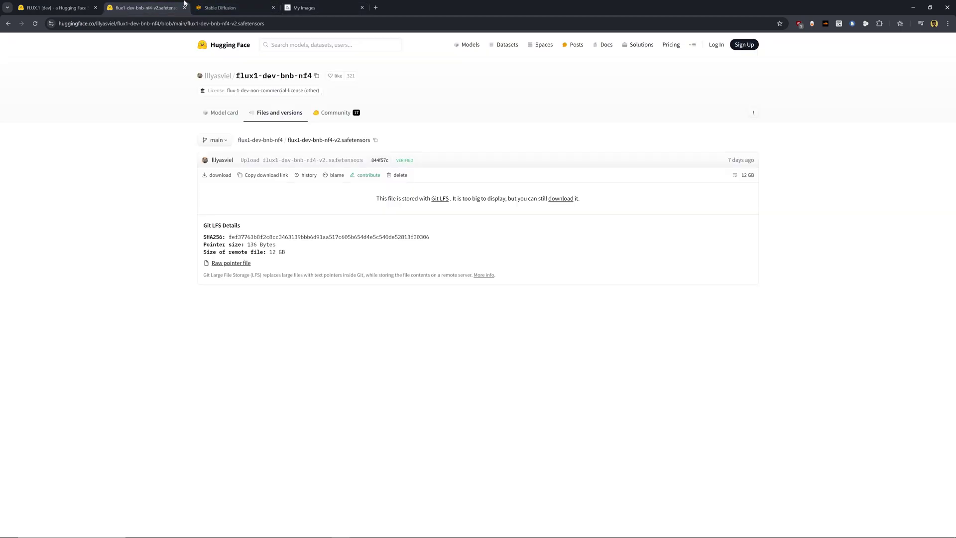
left_click(247, 4)
left_click(866, 102)
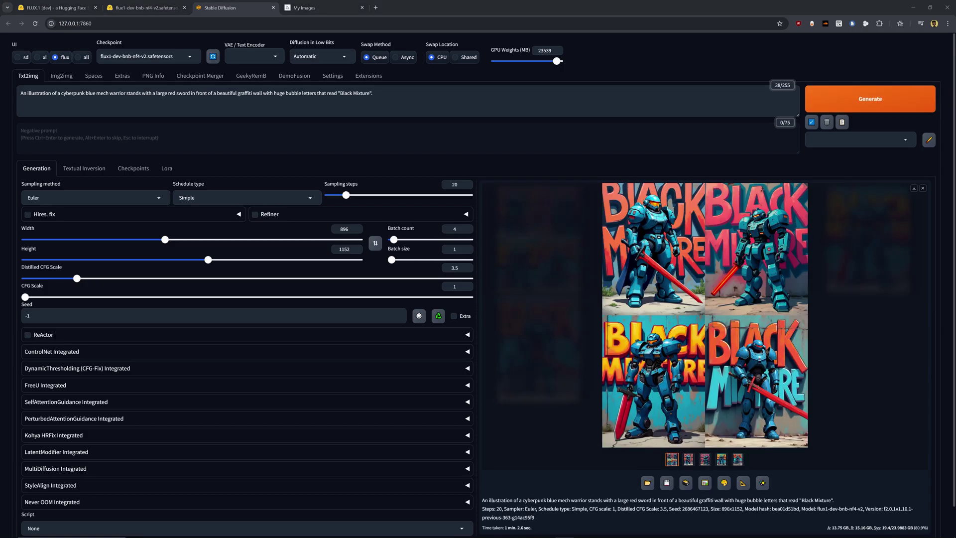
left_click(794, 343)
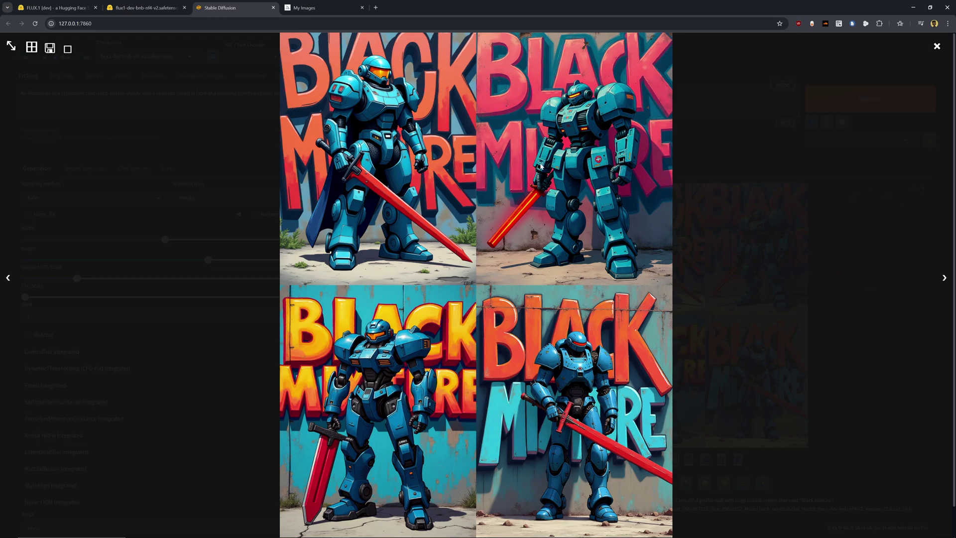
left_click(815, 227)
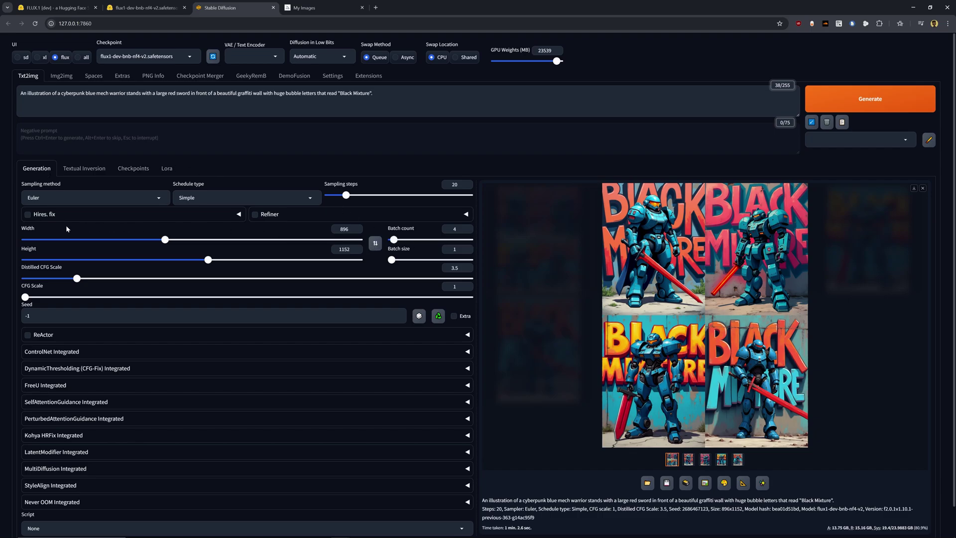
Inspect the 896 width and 1152 height values and use the swap-dimensions button
left_click_drag(14, 190, 53, 193)
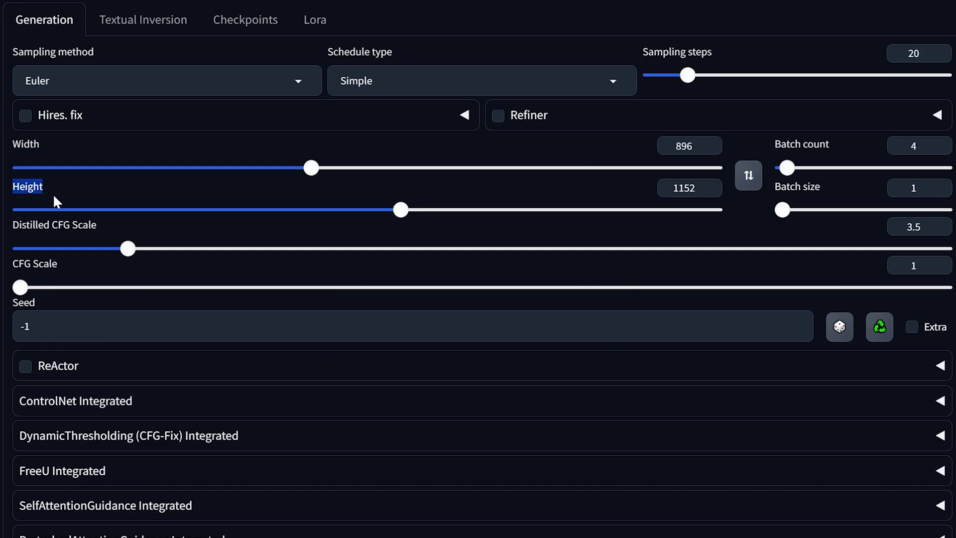
left_click(29, 151)
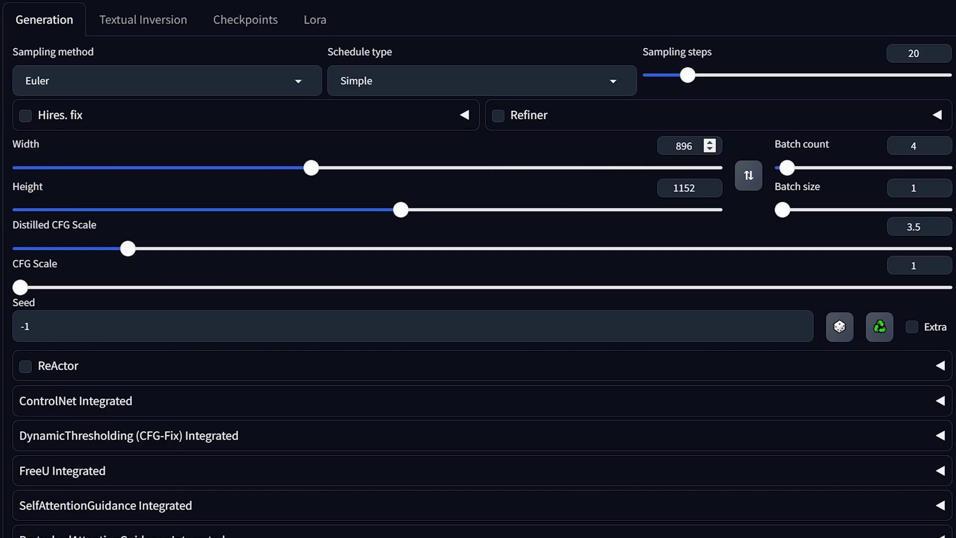
double_click(684, 146)
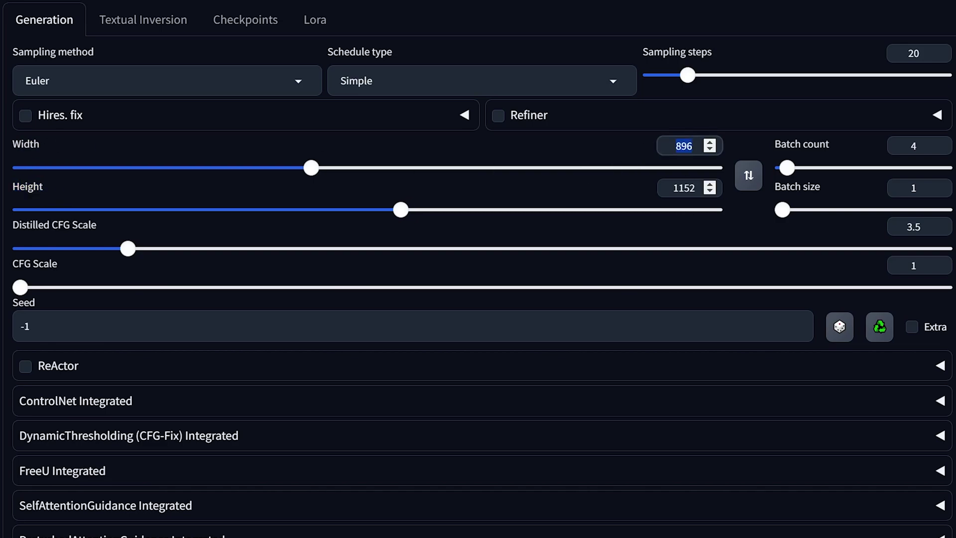
double_click(683, 188)
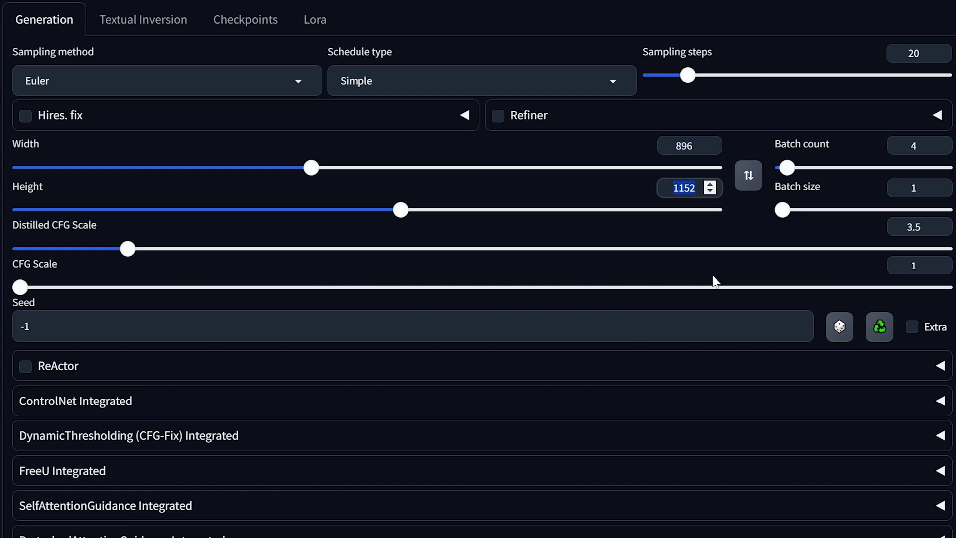
left_click(736, 164)
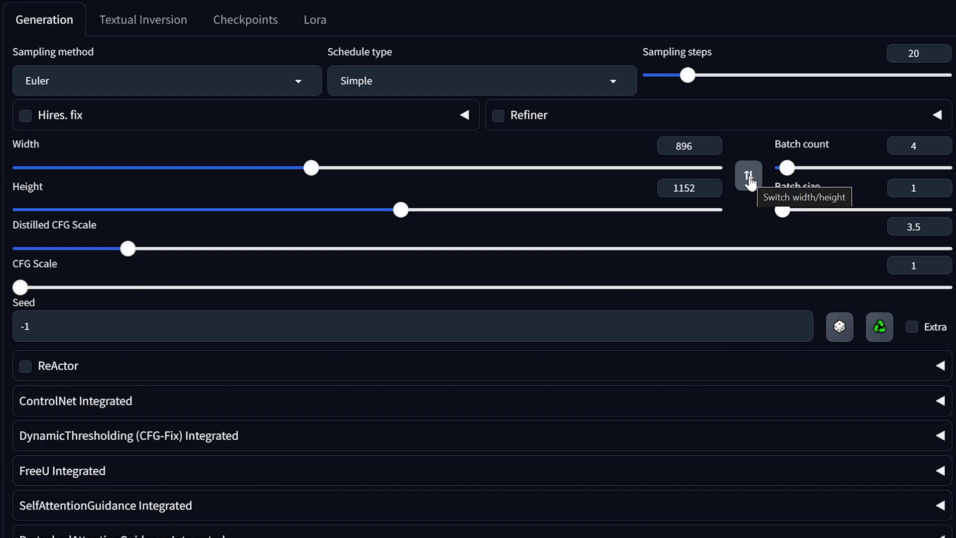
left_click(749, 179)
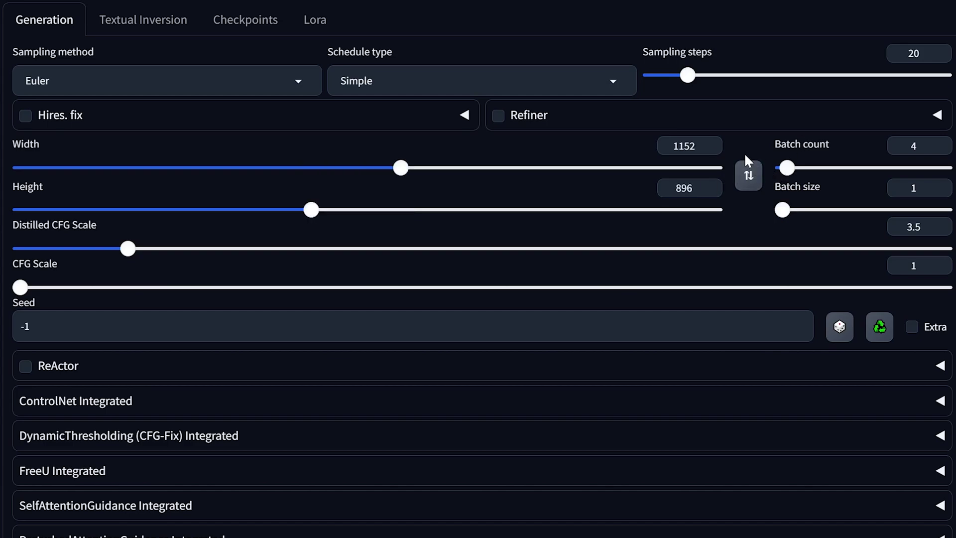
Enter 1024 for both Width and Height
key("shift+Tab")
key("Down")
type("1024")
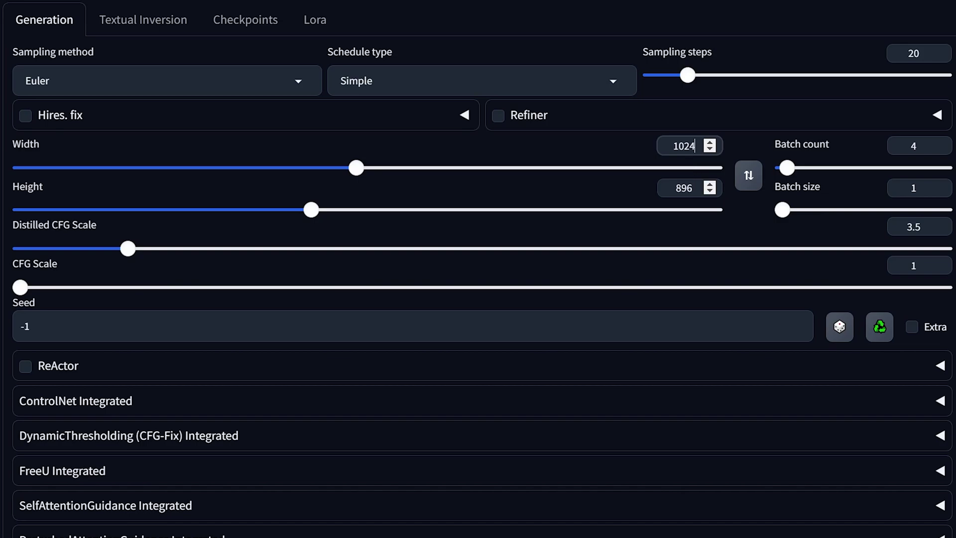
key("Tab")
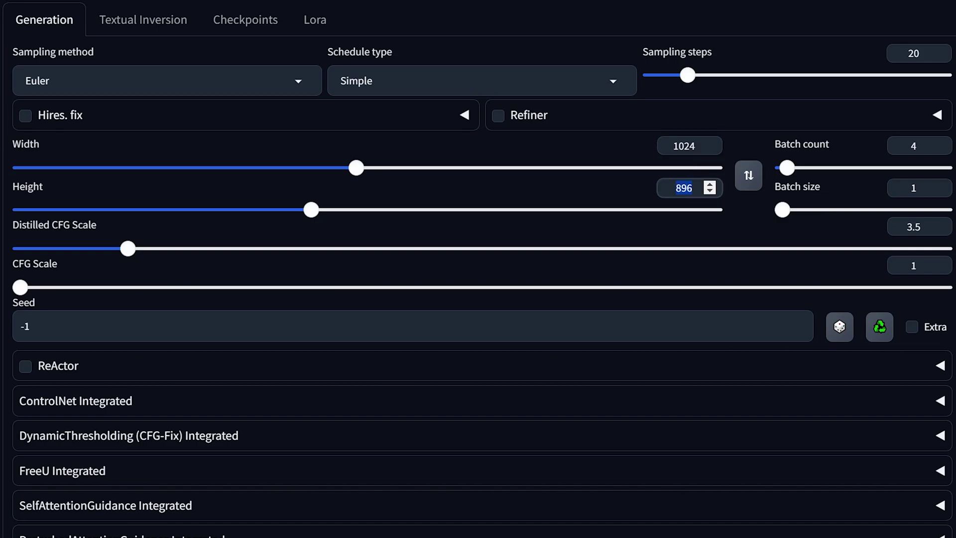
type("1024")
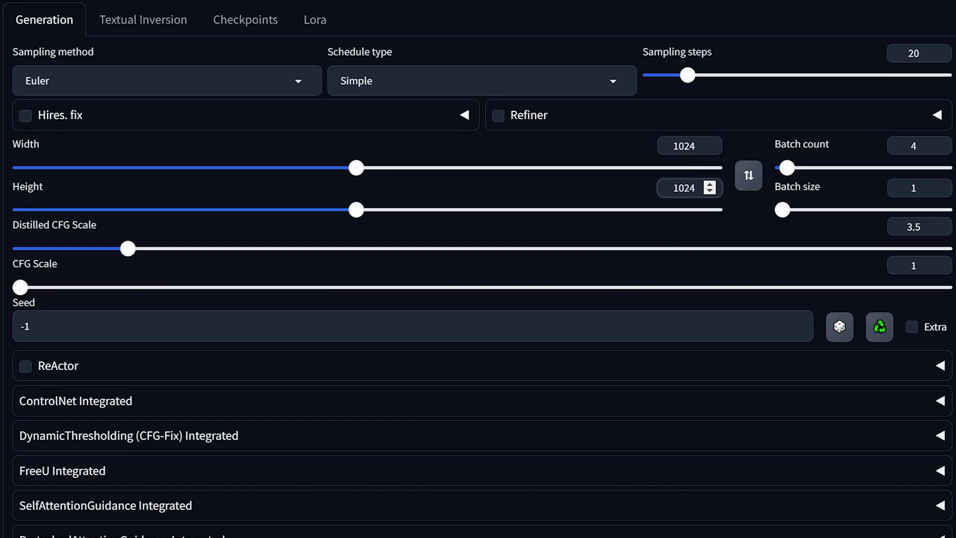
left_click(747, 143)
triple_click(783, 143)
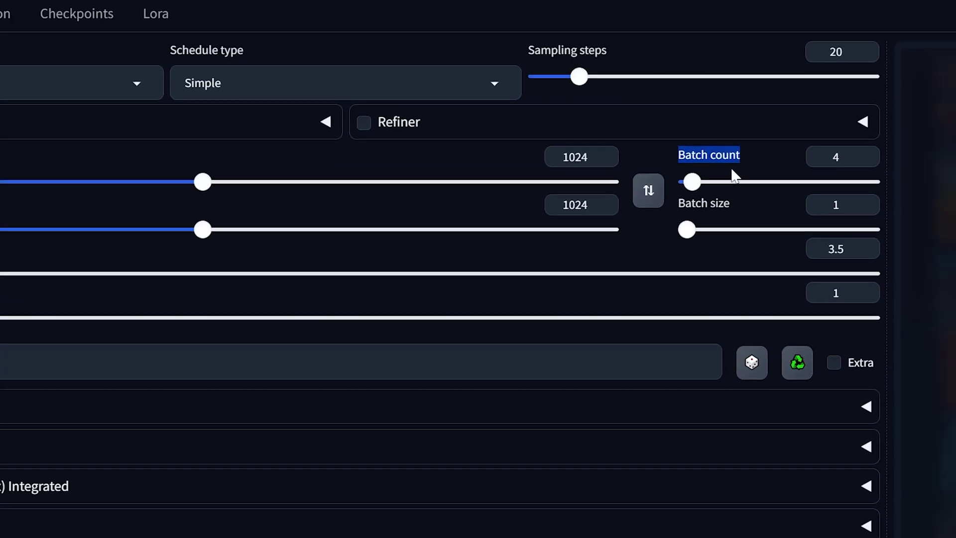
left_click_drag(780, 188, 826, 192)
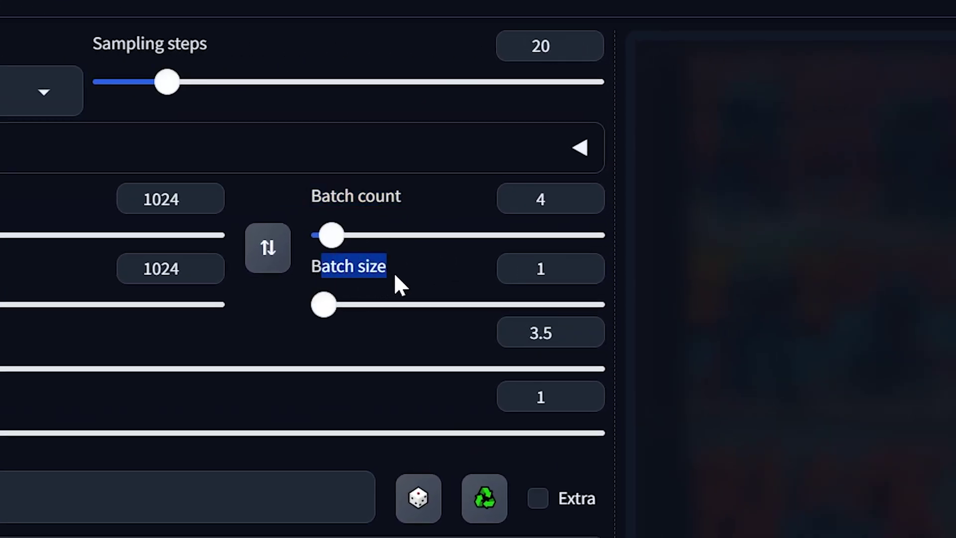
left_click(395, 275)
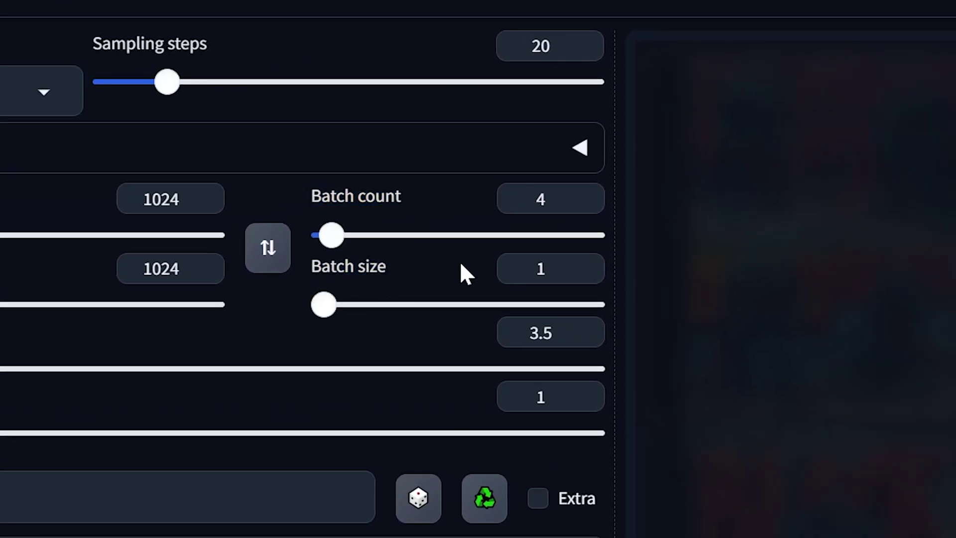
left_click(540, 269)
double_click(540, 269)
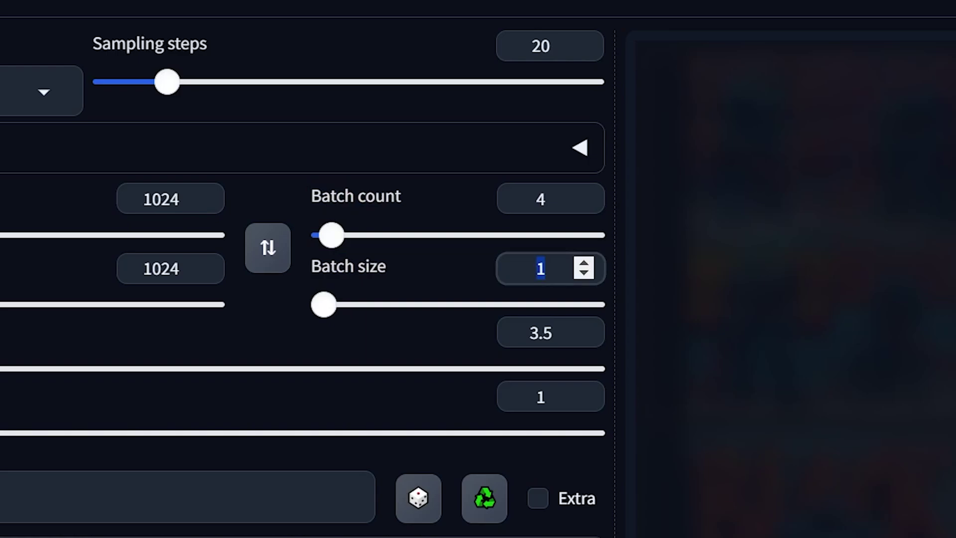
left_click(583, 262)
left_click(583, 262)
left_click(584, 263)
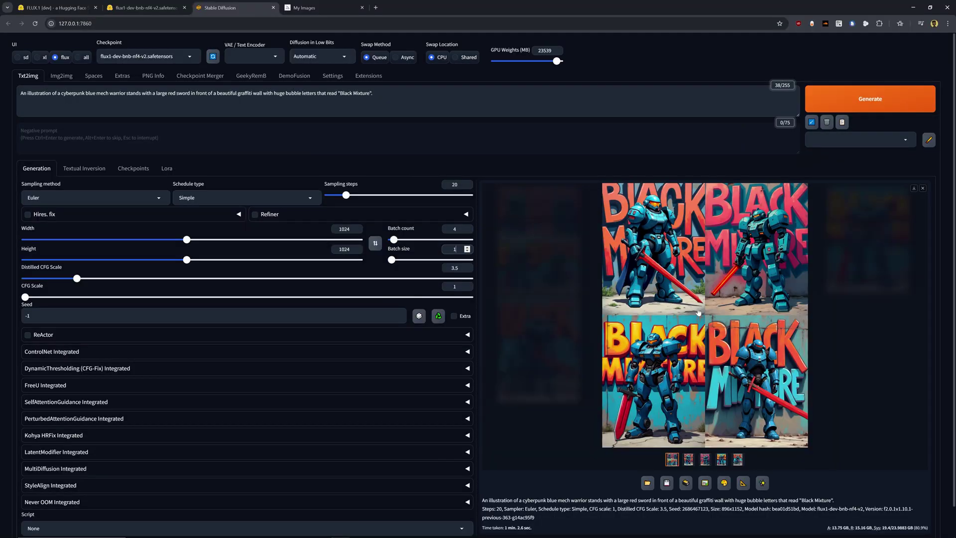
left_click(688, 459)
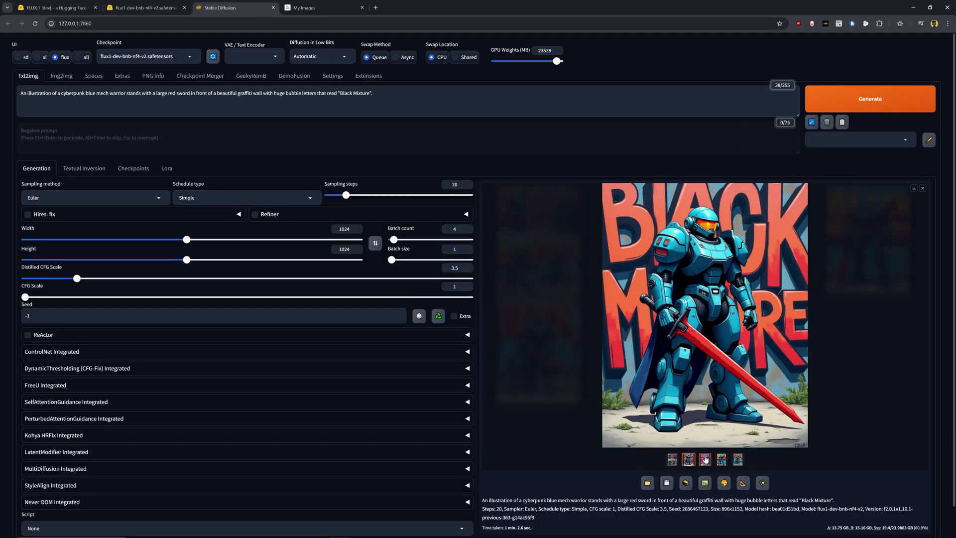
left_click(705, 460)
left_click(721, 459)
left_click(738, 459)
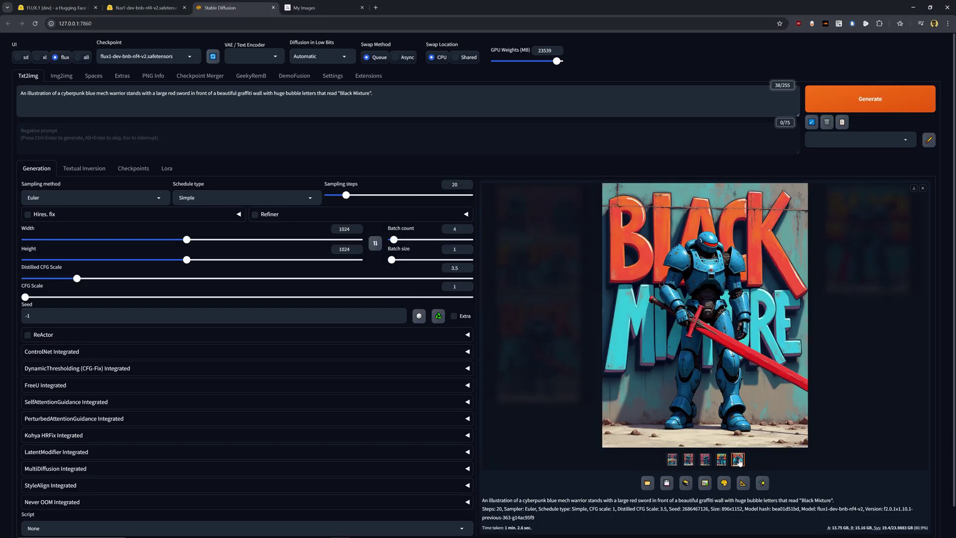
key("Left")
key("Left")
key("Left")
key("Left")
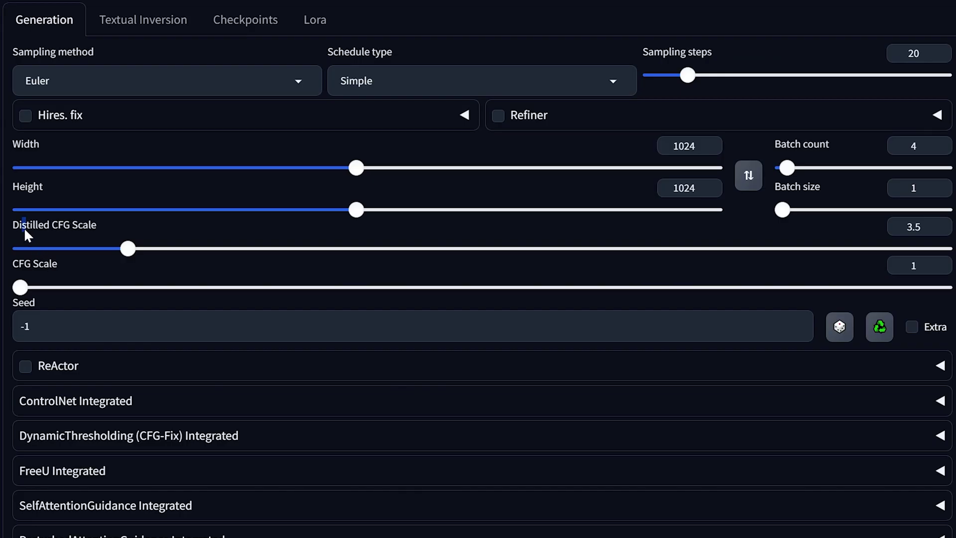
Sweep the CFG Scale slider across its range to demonstrate it, leaving CFG Scale at 1
left_click_drag(24, 227, 88, 225)
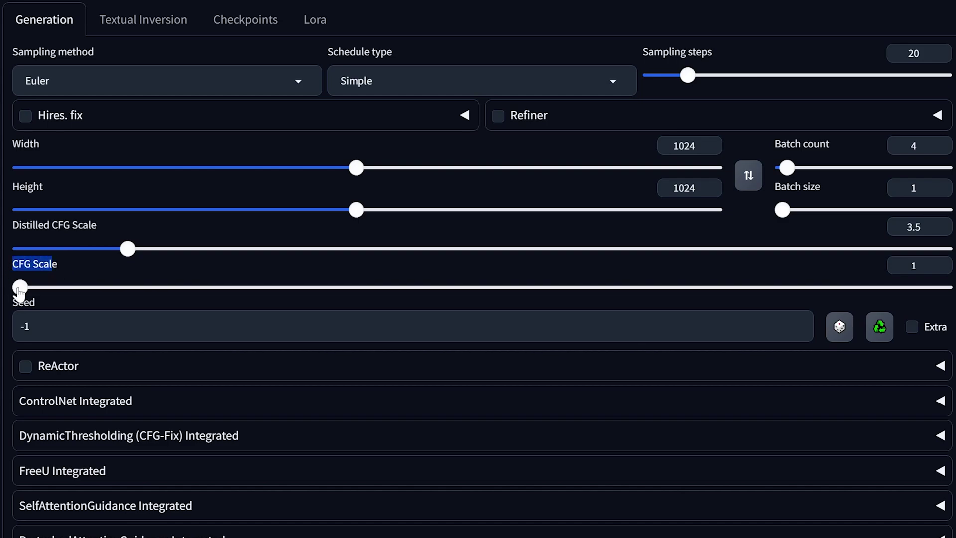
left_click_drag(20, 288, 116, 288)
left_click_drag(266, 295, 20, 288)
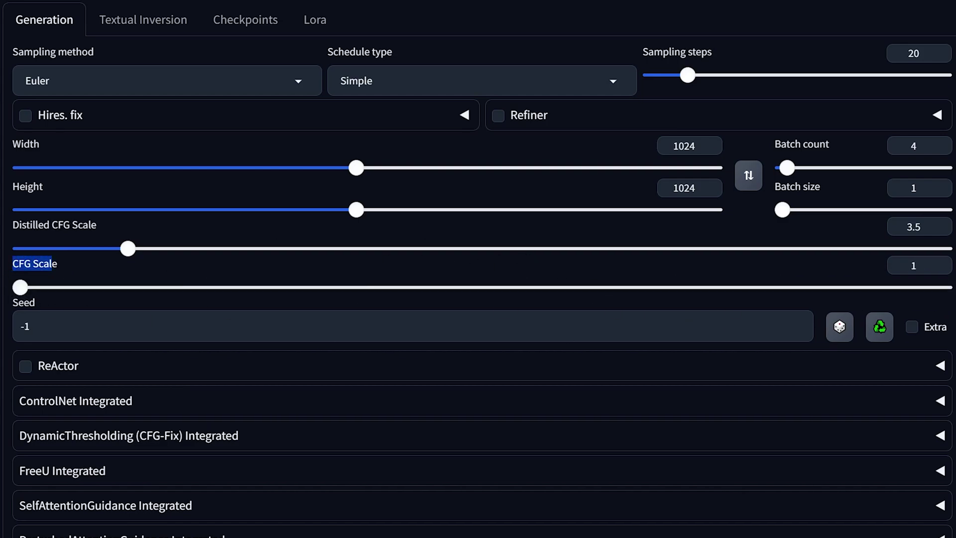
left_click(46, 266)
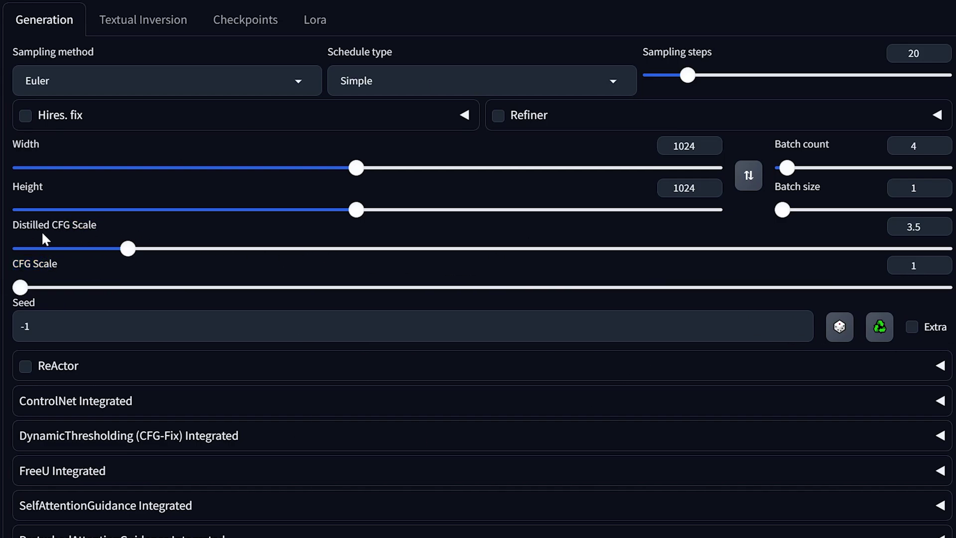
left_click_drag(18, 231, 110, 230)
left_click(106, 231)
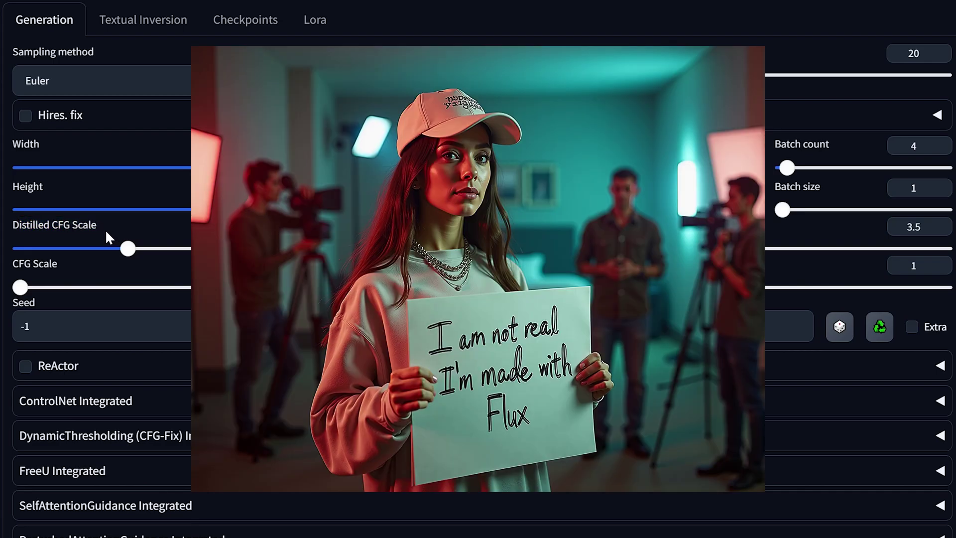
Set the Distilled CFG Scale to 3 instead of 3.5
double_click(913, 226)
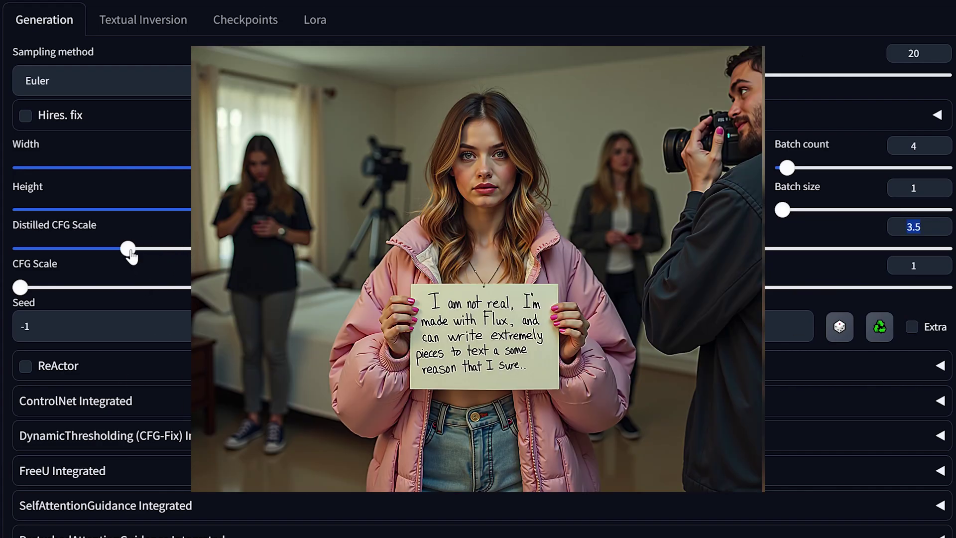
left_click_drag(128, 248, 247, 248)
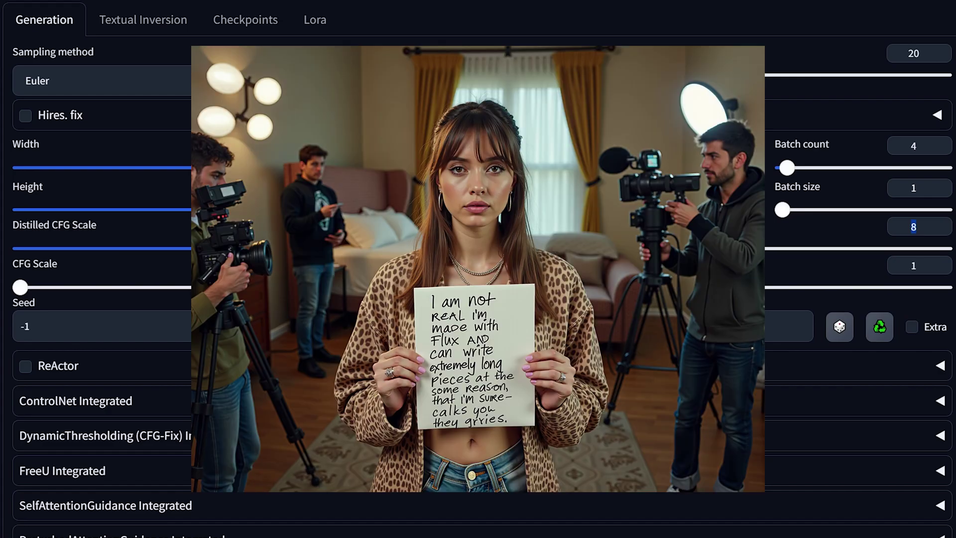
left_click_drag(265, 248, 113, 248)
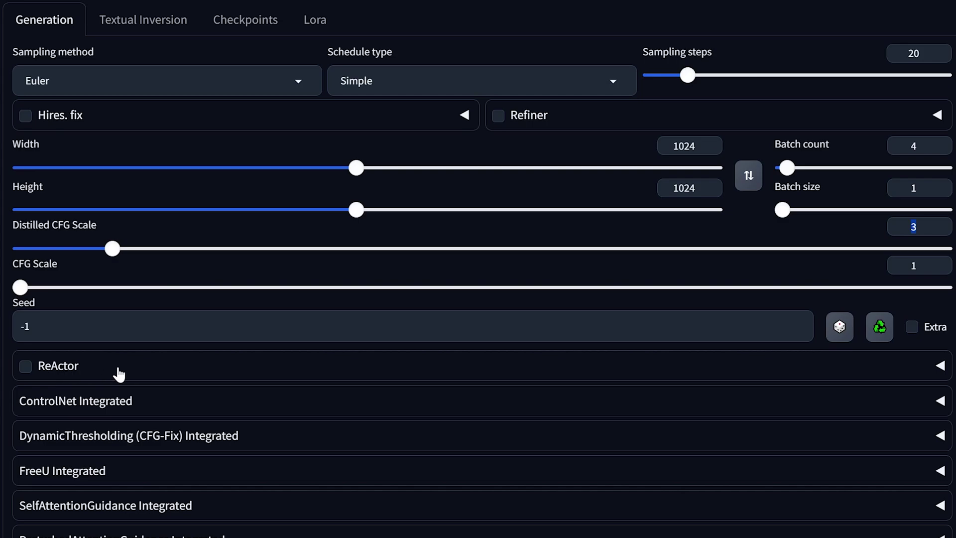
left_click(116, 374)
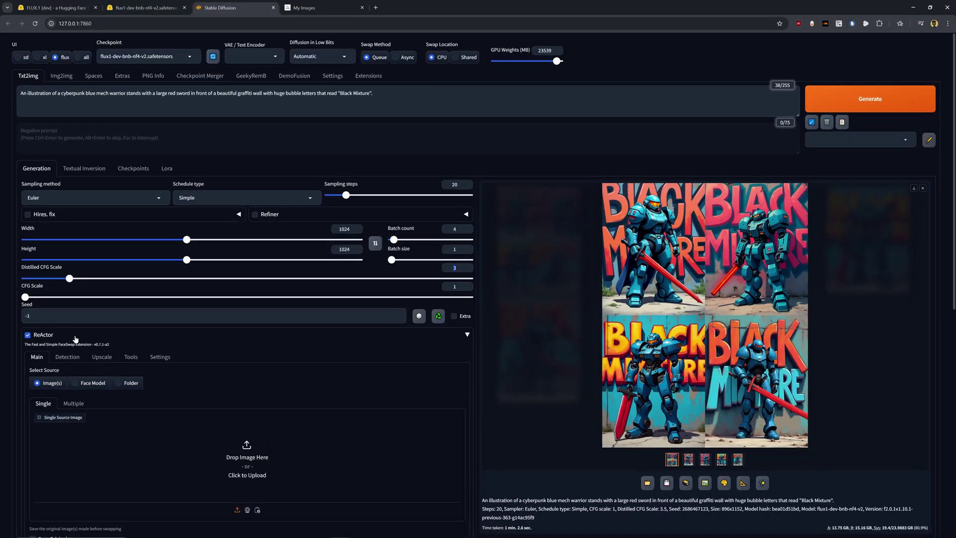
left_click(76, 338)
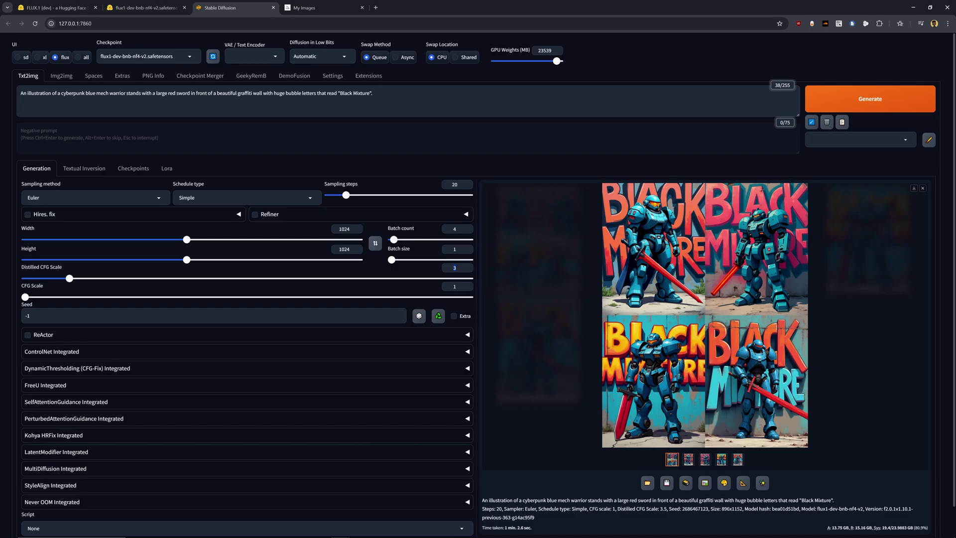
Load the list of available extensions from the extension index URL and browse it
left_click(369, 76)
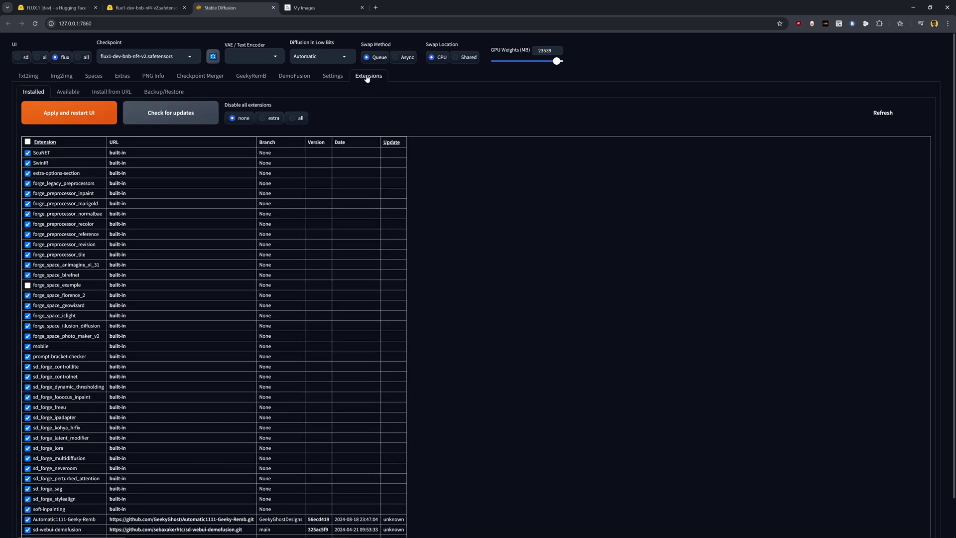
left_click(76, 93)
left_click_drag(126, 109, 361, 119)
left_click(76, 109)
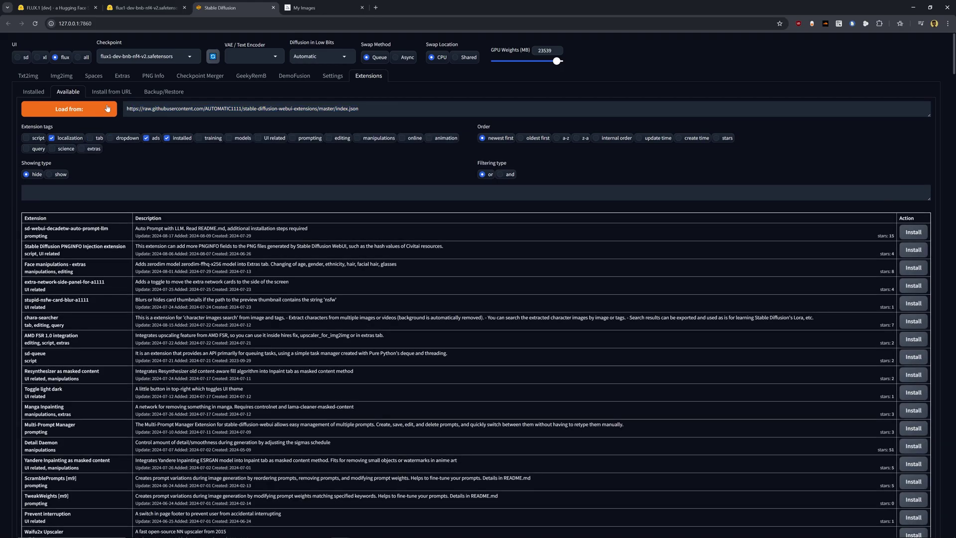
scroll(109, 167, "down", 2)
scroll(117, 173, "down", 3)
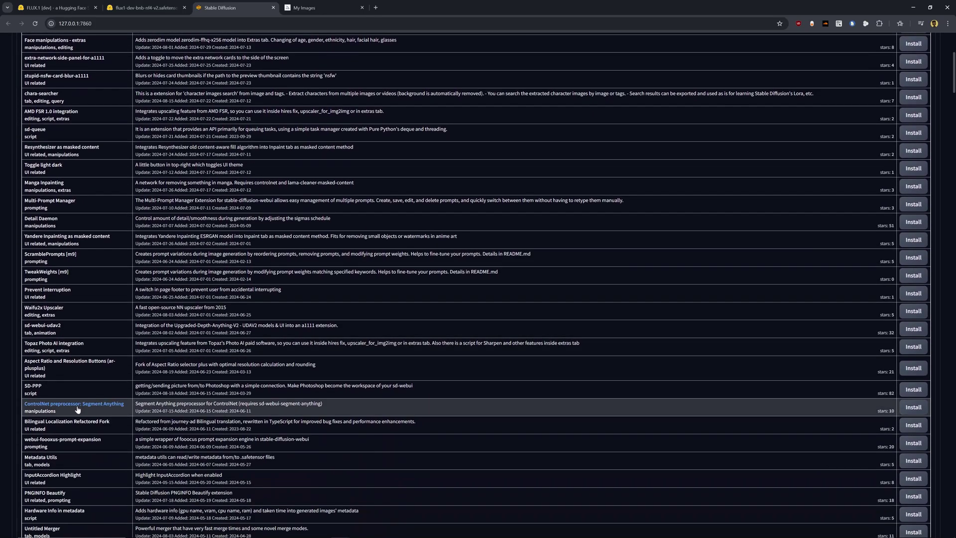
scroll(126, 182, "down", 10)
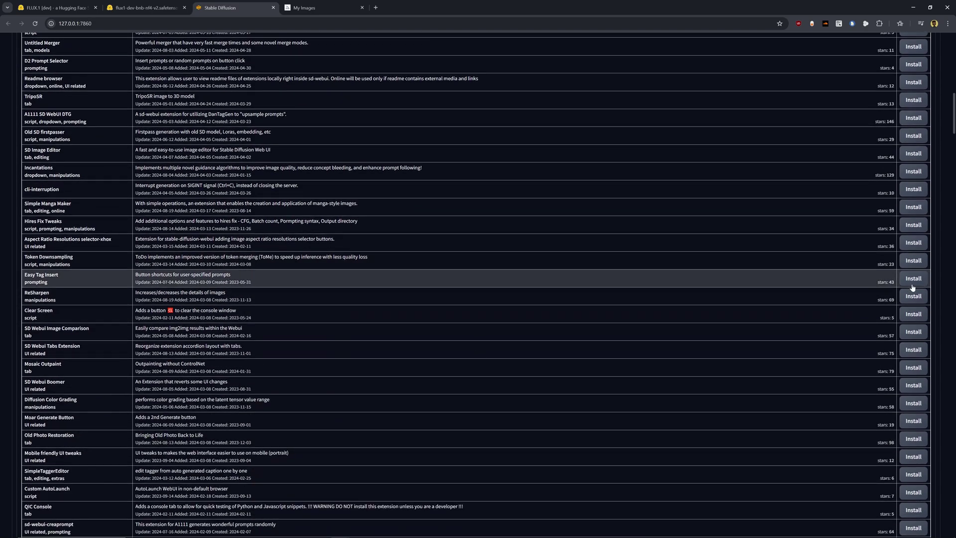
scroll(135, 257, "up", 15)
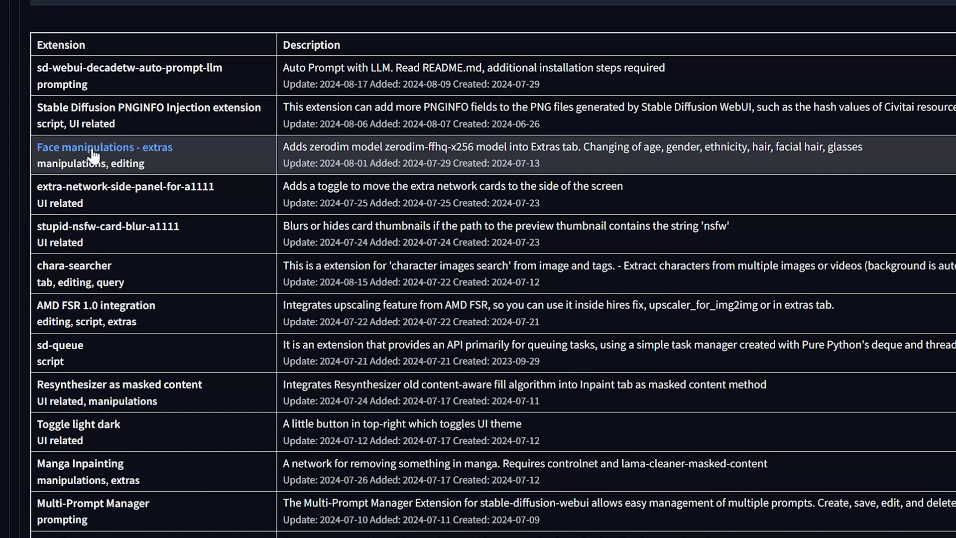
Read the Face manipulations - extras GitHub README, then go back to the Forge extensions list
left_click(93, 150)
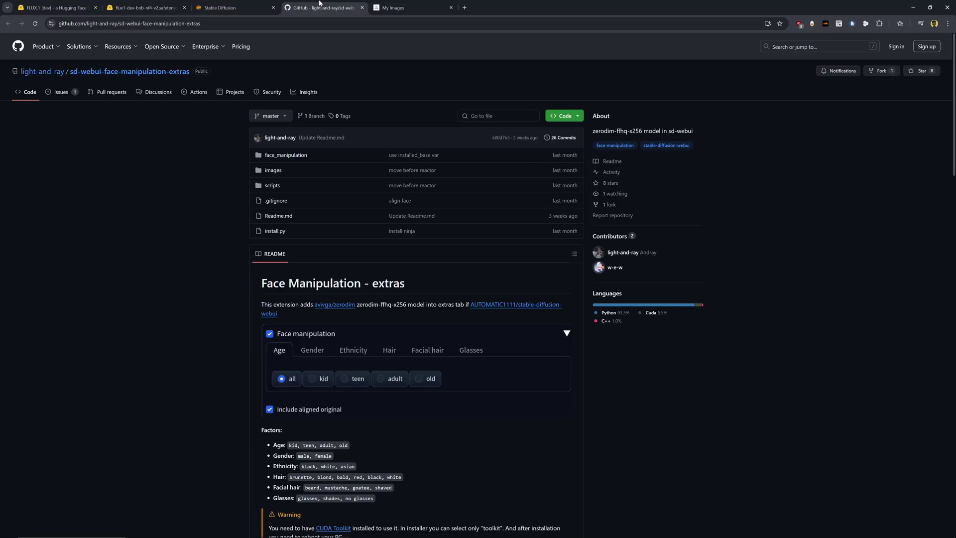
scroll(240, 329, "down", 6)
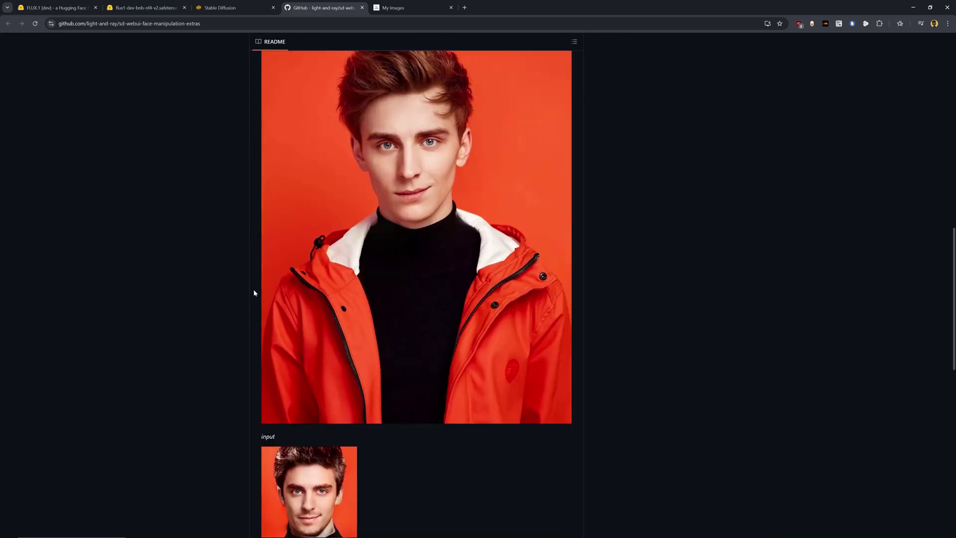
scroll(254, 293, "down", 10)
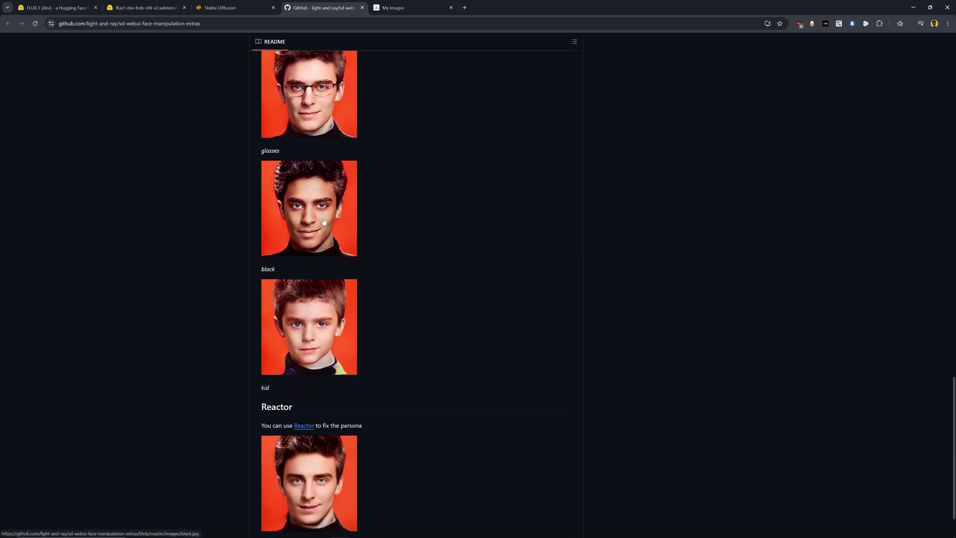
scroll(324, 221, "down", 2)
left_click(229, 7)
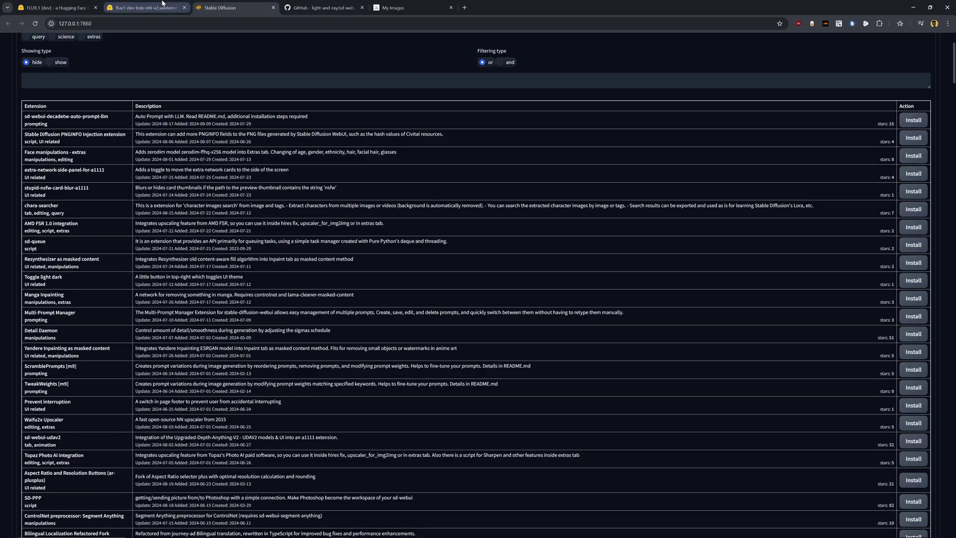
scroll(252, 424, "down", 10)
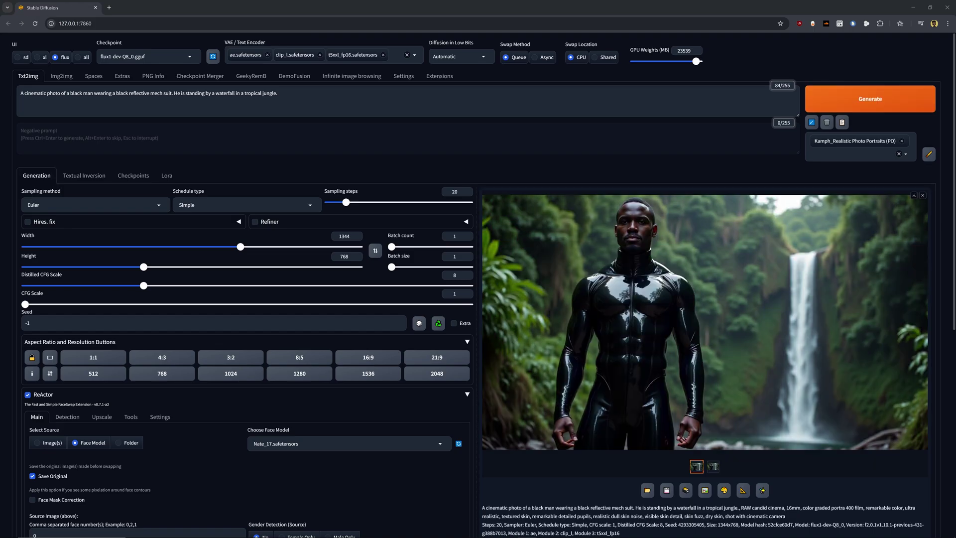
Toggle between the original and face-swapped waterfall portraits in the gallery
left_click(713, 468)
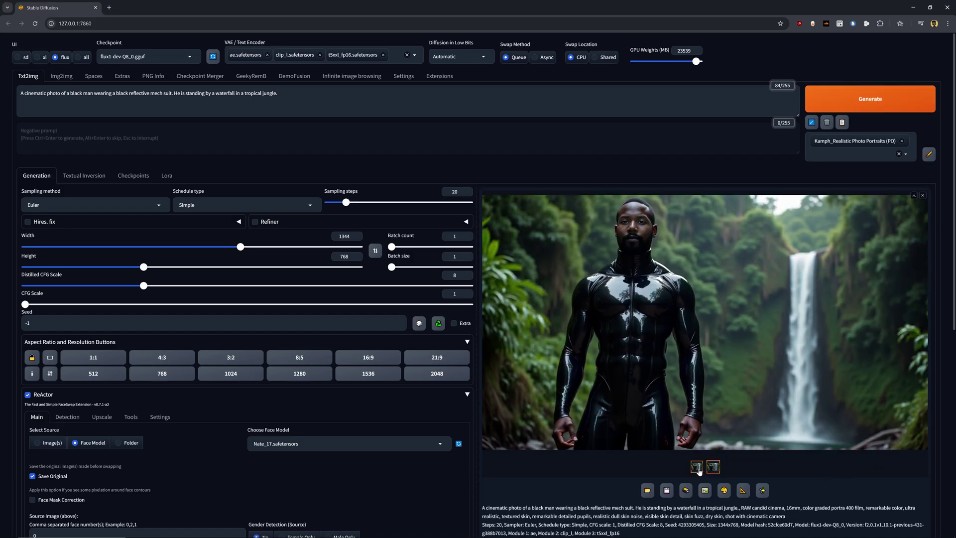
left_click(697, 468)
left_click(713, 467)
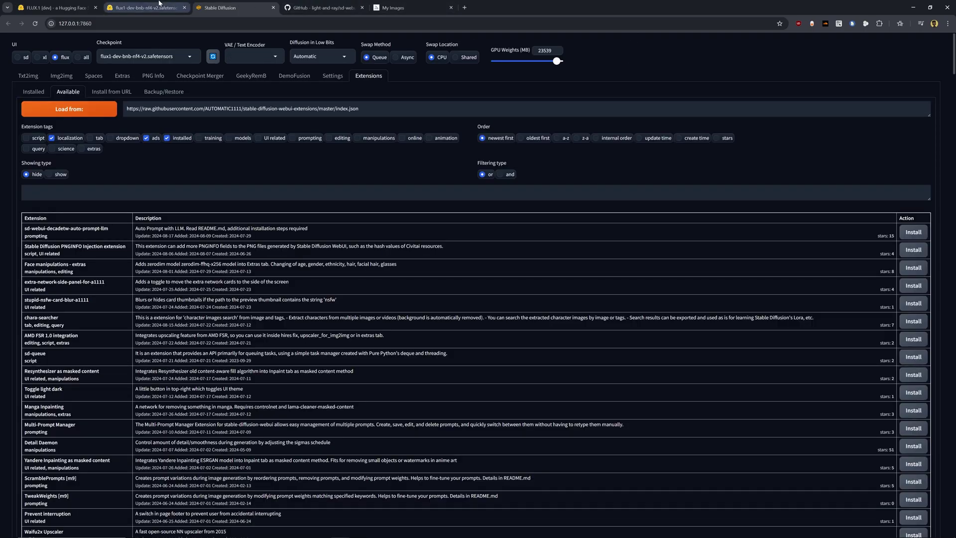
Show the Installed extensions list in Forge
left_click(144, 8)
left_click(214, 8)
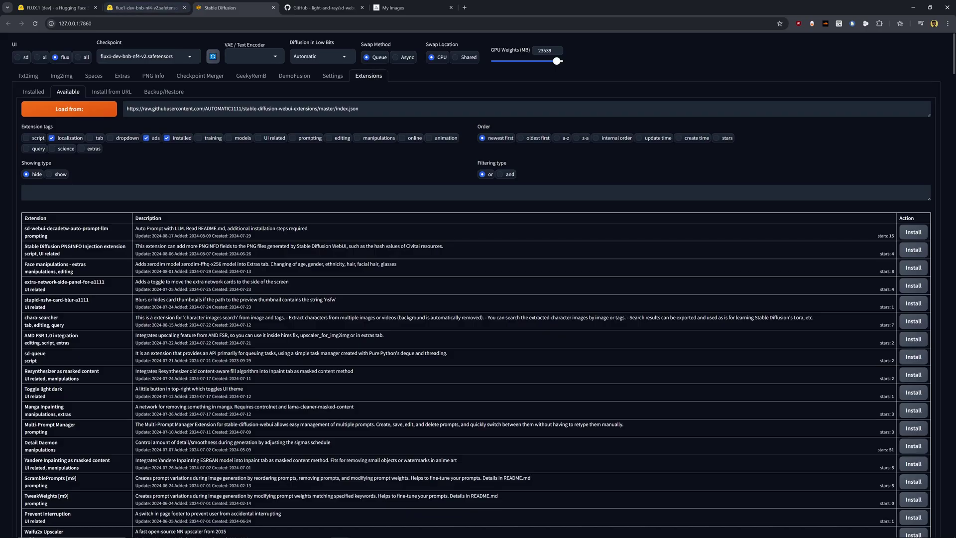
left_click(39, 89)
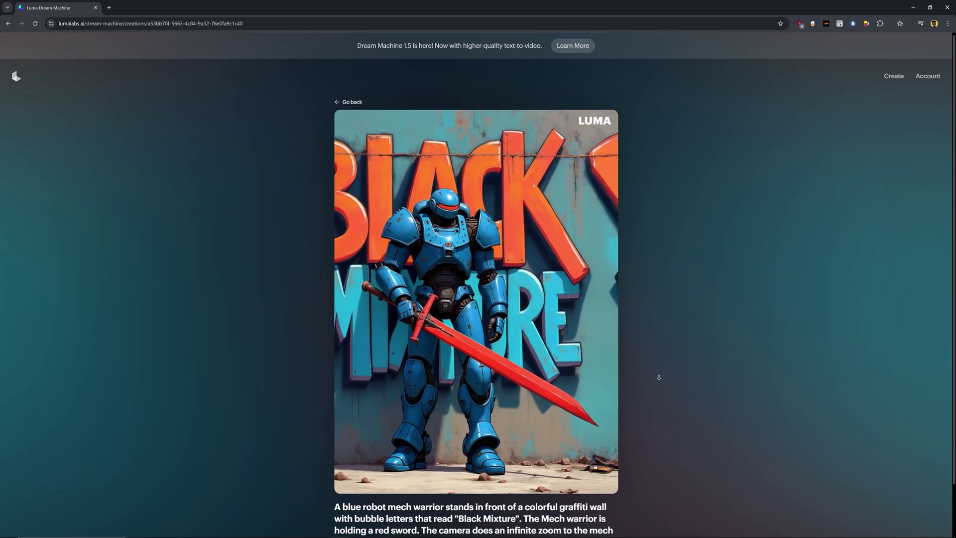
Scroll down the Luma Dream Machine page showing the blue mech warrior creation
scroll(657, 378, "down", 1)
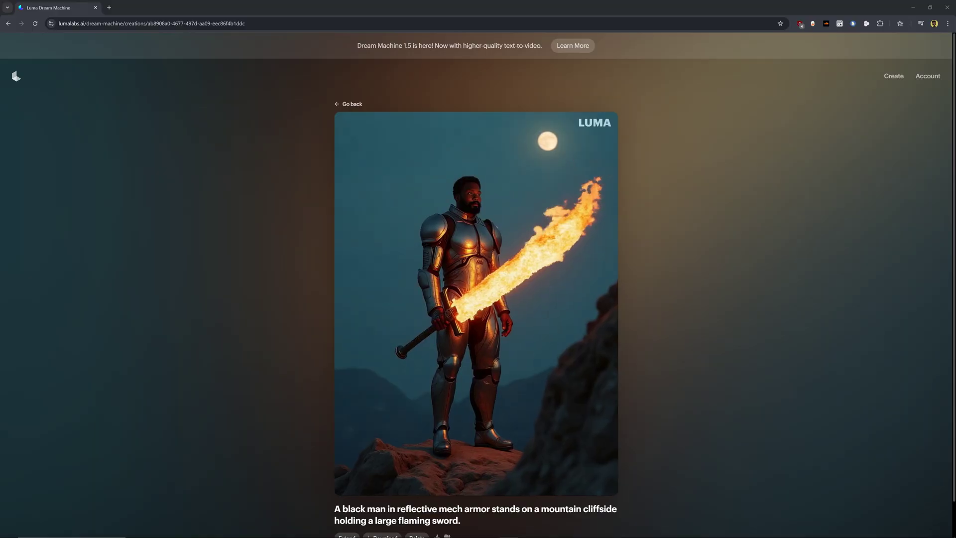